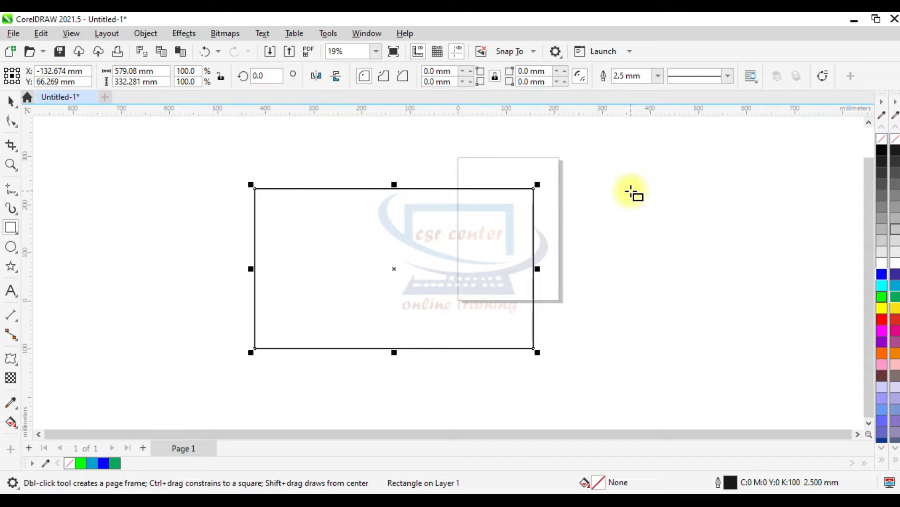
Twist the rectangle with the Distort tool about 35° clockwise from its upper-left corner, 153° clockwise from its upper-right corner, and 173° counterclockwise from an upper node.
click(18, 365)
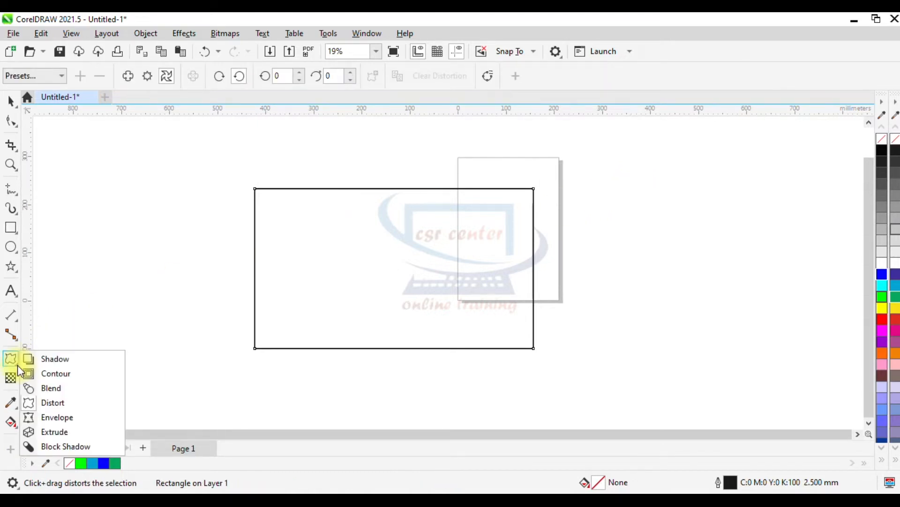
click(67, 406)
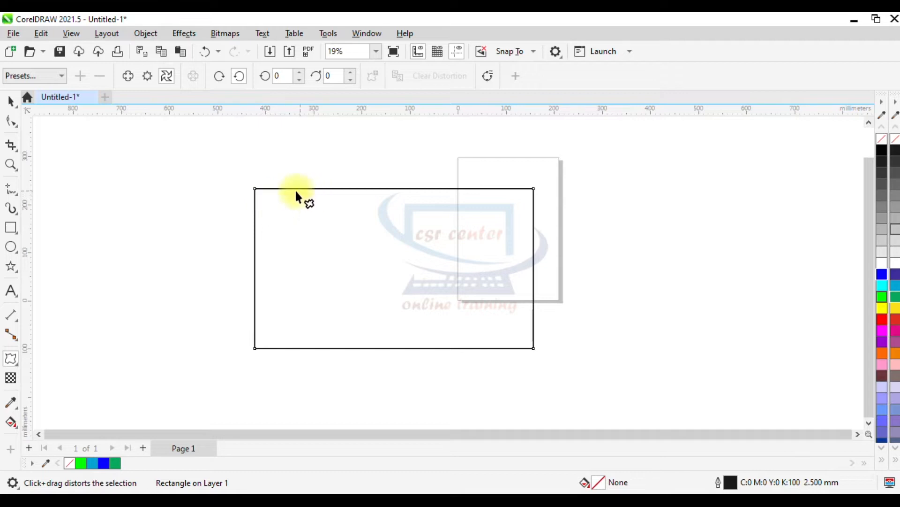
drag(255, 190, 579, 416)
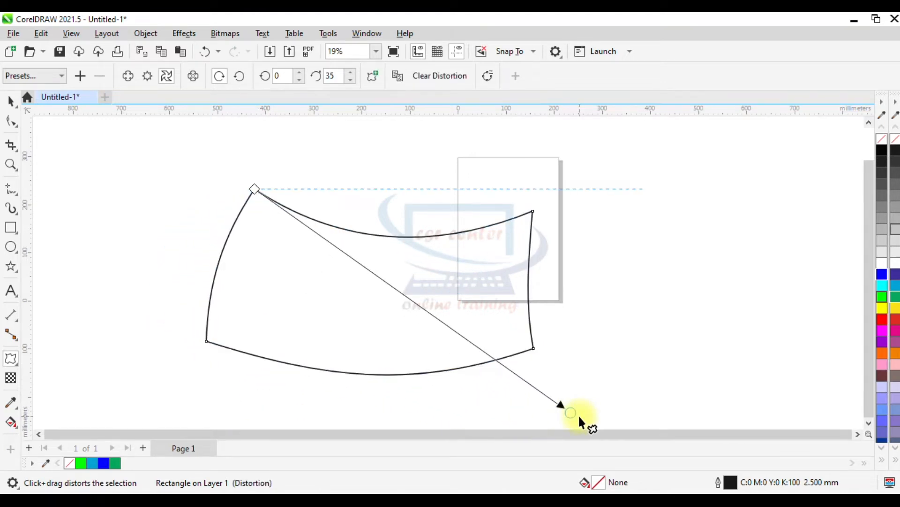
drag(533, 212, 459, 248)
scroll(459, 248, down, 2)
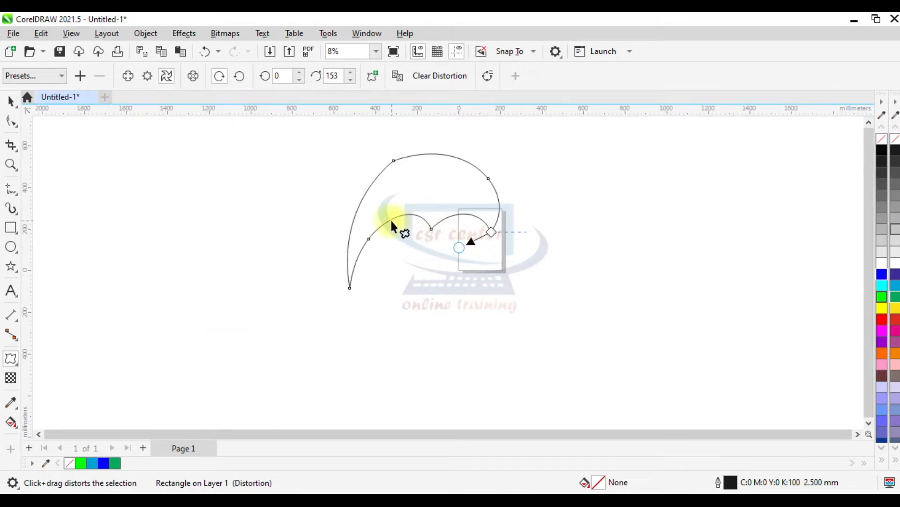
scroll(400, 137, up, 1)
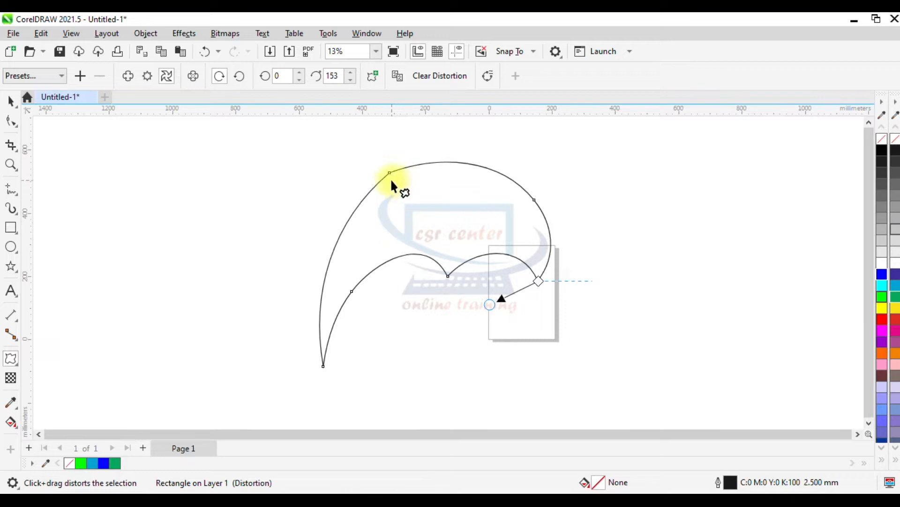
drag(391, 178, 439, 190)
Twist the distorted shape counterclockwise three more times from different points on its outline, by about 173°, 128° and 186°.
scroll(441, 193, down, 1)
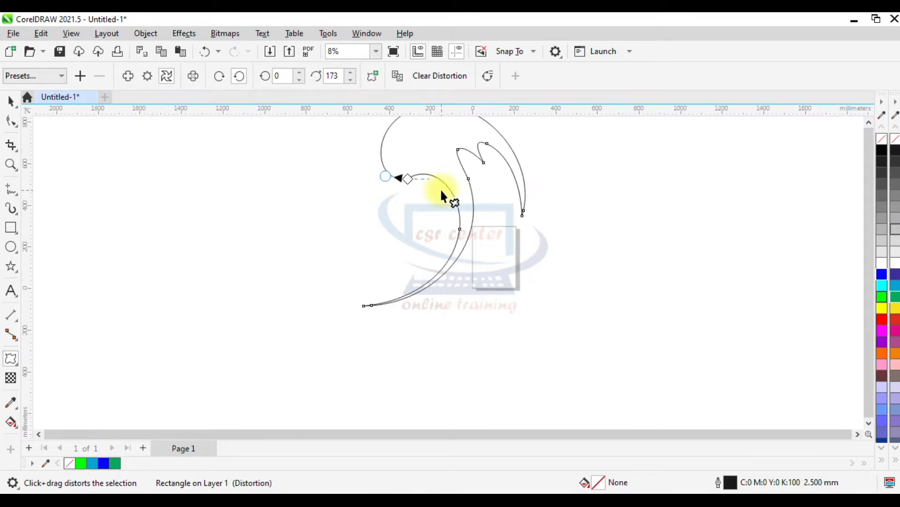
click(869, 122)
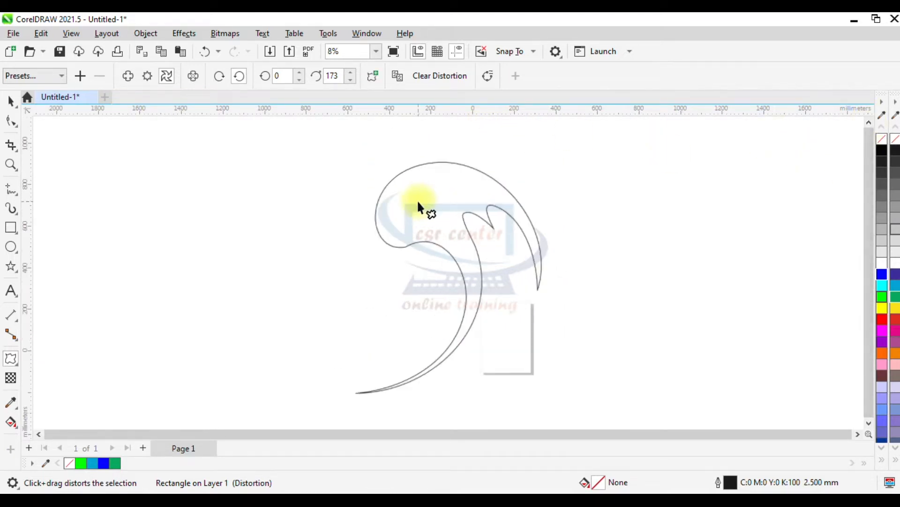
scroll(419, 204, up, 3)
scroll(497, 237, up, 1)
scroll(497, 239, down, 2)
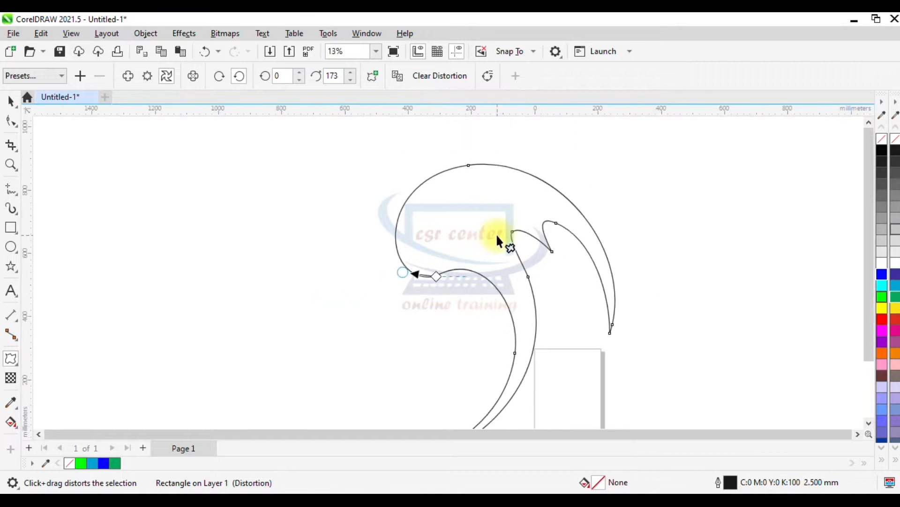
scroll(497, 241, down, 1)
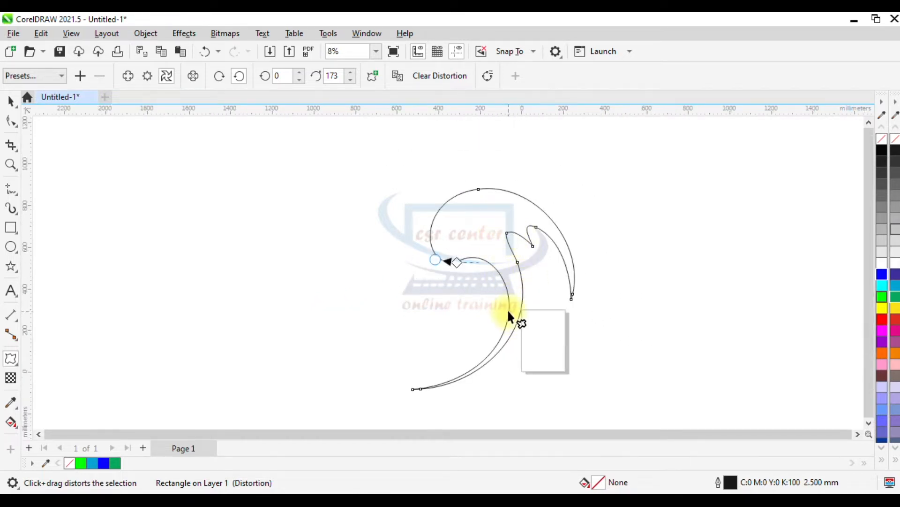
drag(488, 309, 521, 302)
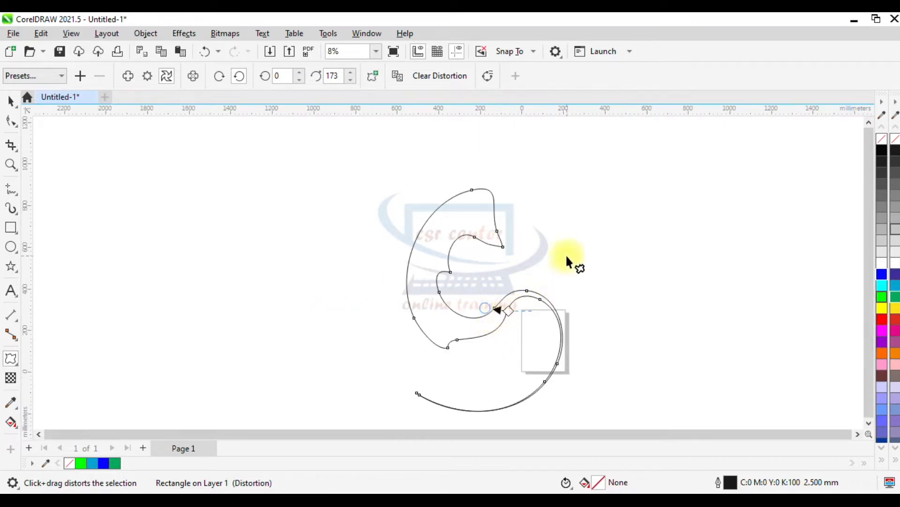
drag(459, 198, 426, 158)
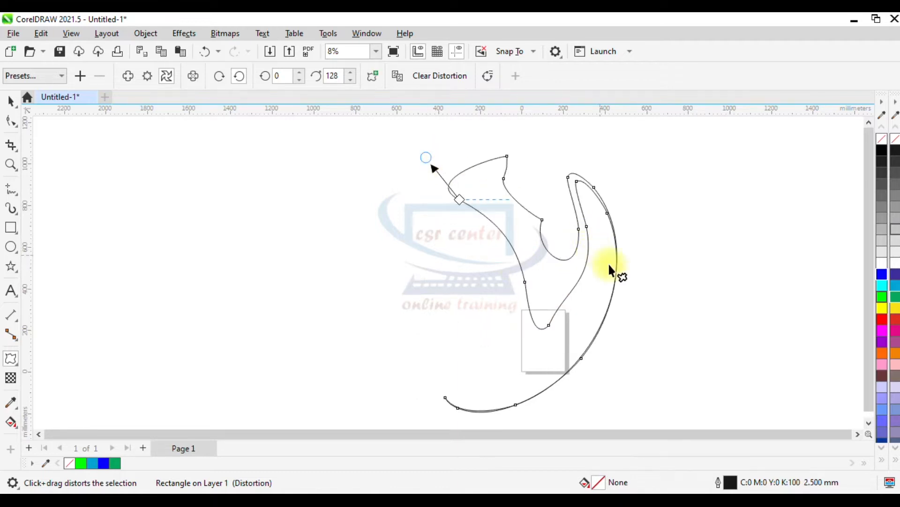
click(686, 298)
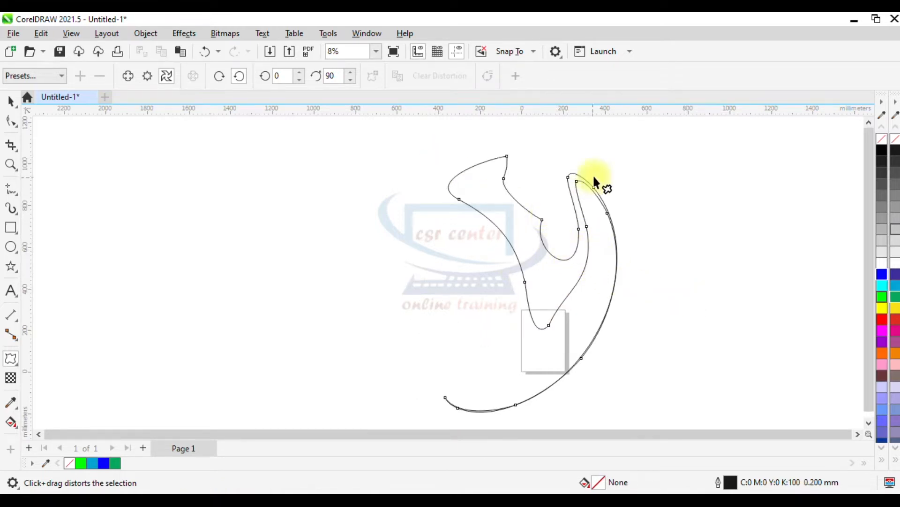
click(542, 217)
drag(521, 280, 399, 295)
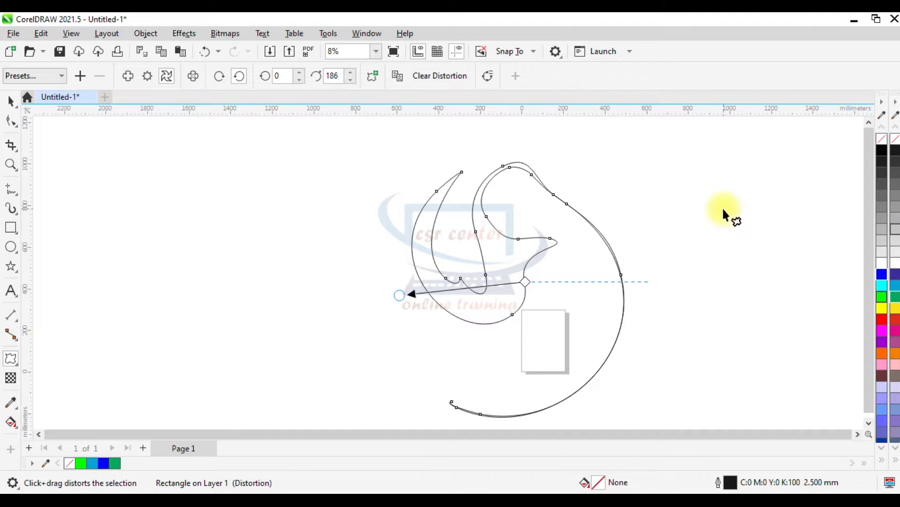
Give the distorted shape a blue fill and a blue outline.
click(11, 101)
click(291, 201)
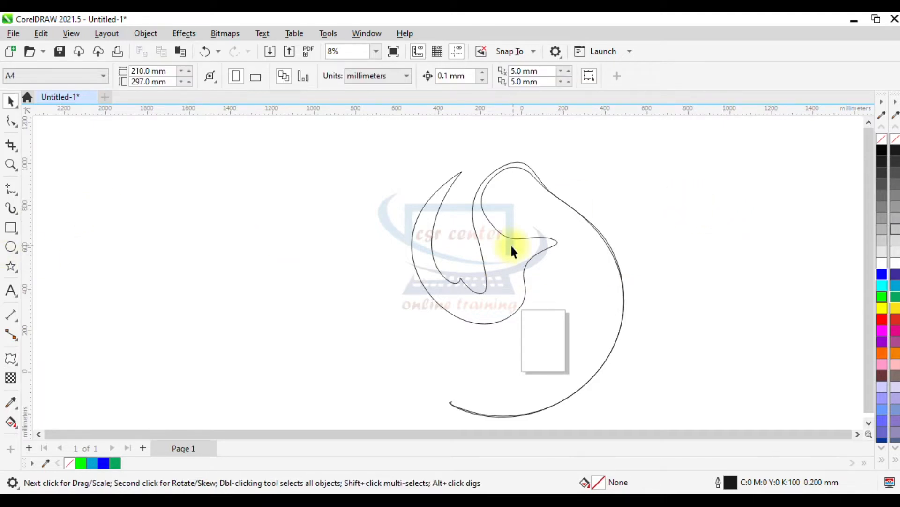
click(553, 238)
click(882, 276)
right_click(881, 276)
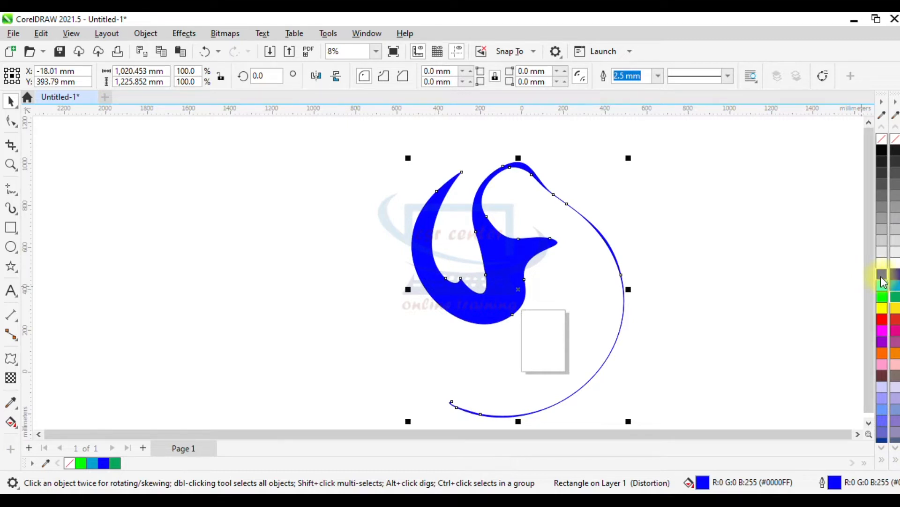
click(590, 300)
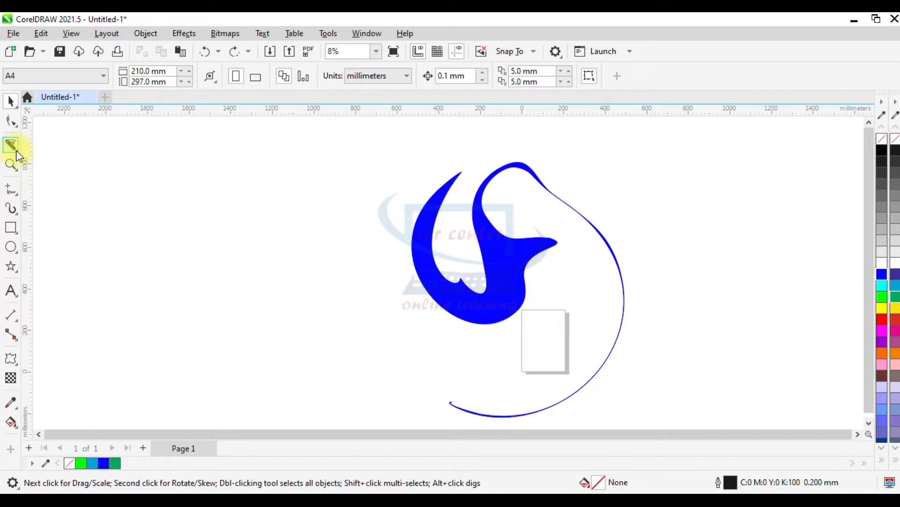
Slice the long thin tail off the blue shape with the Knife tool at its upper-right node and delete that tail.
click(13, 149)
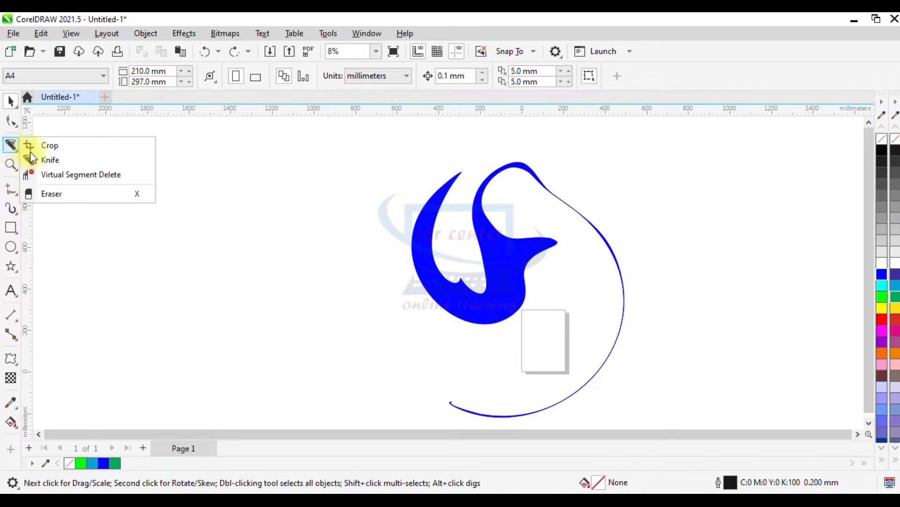
click(54, 160)
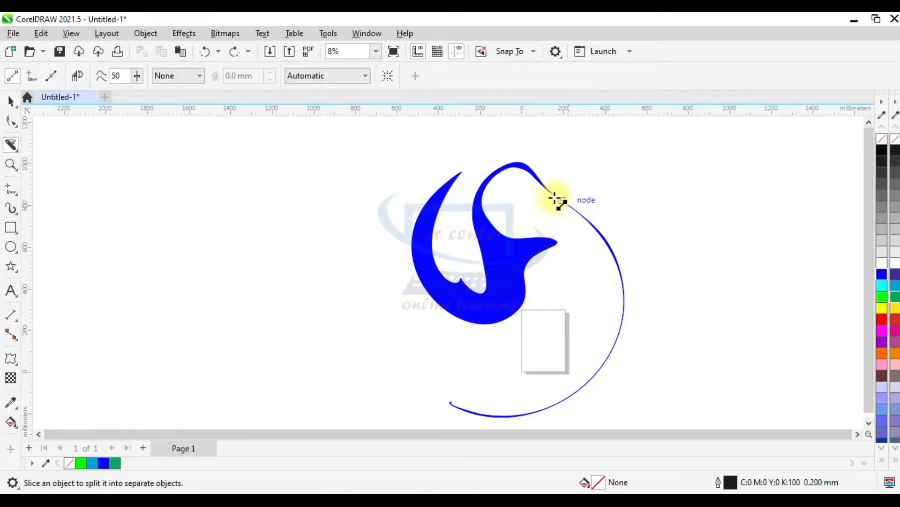
click(554, 195)
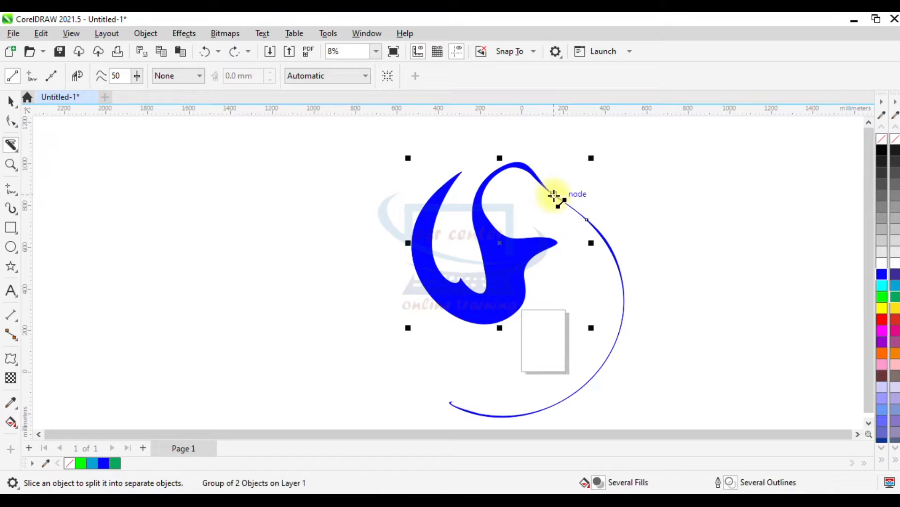
click(617, 259)
key(Delete)
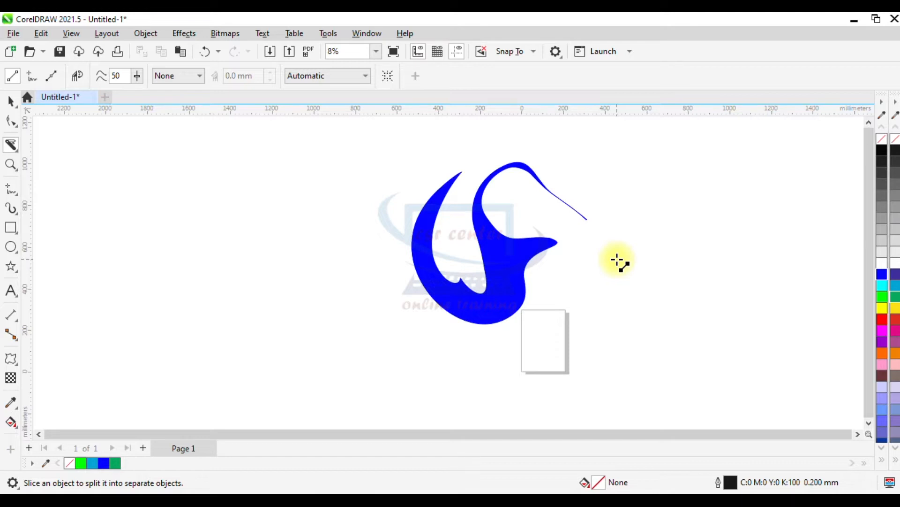
Delete the remaining blue shape.
key(space)
click(505, 261)
key(Delete)
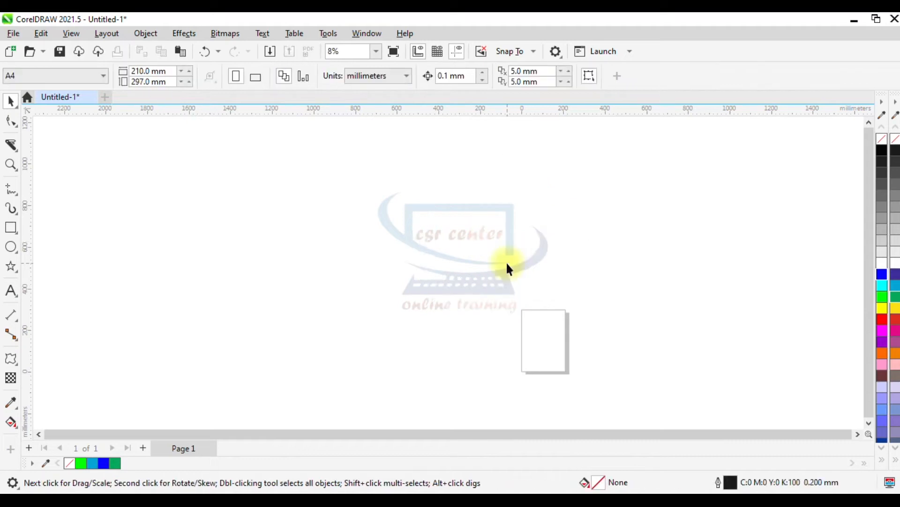
Draw an ellipse about 1001 mm wide and 864 mm high to the upper left of the page.
click(17, 251)
click(32, 246)
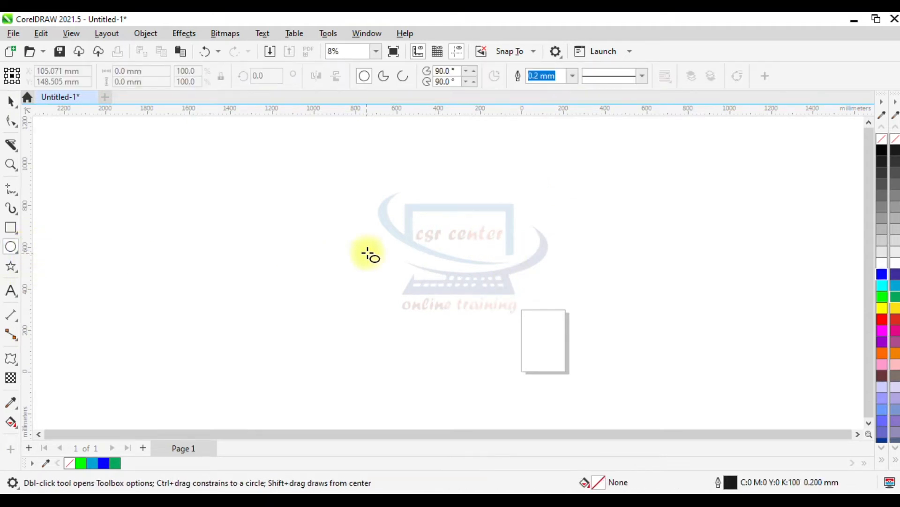
mouse_move(322, 185)
mouse_down()
mouse_move(469, 336)
mouse_move(544, 345)
mouse_move(537, 370)
mouse_up()
key(space)
drag(431, 279, 431, 254)
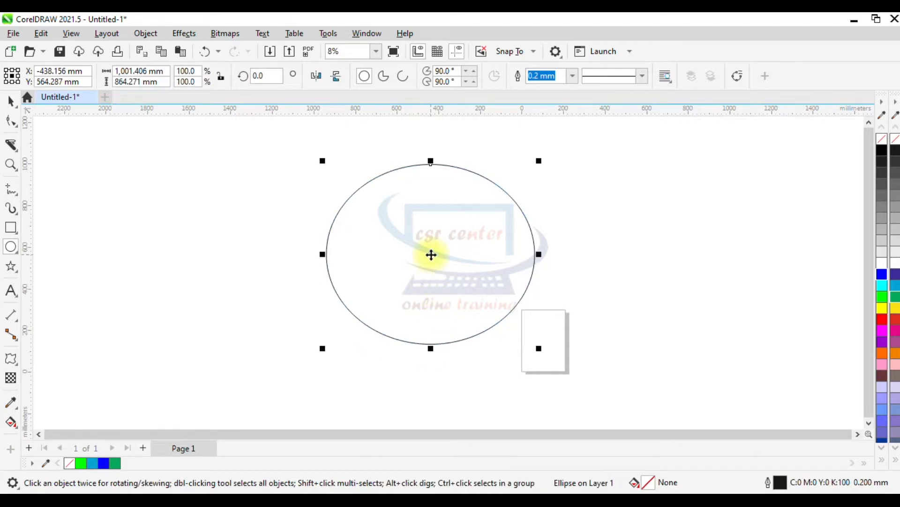
Set the ellipse's outline width to 4.0 mm.
click(572, 76)
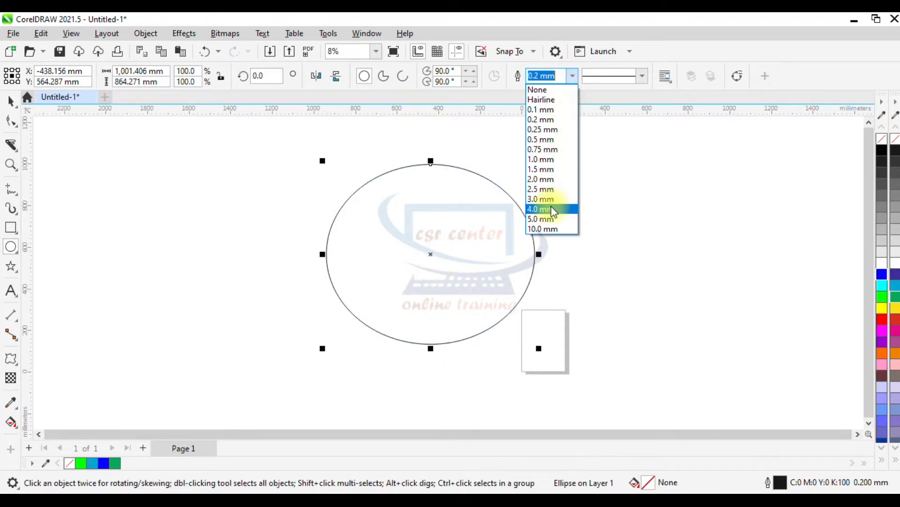
click(551, 207)
click(572, 76)
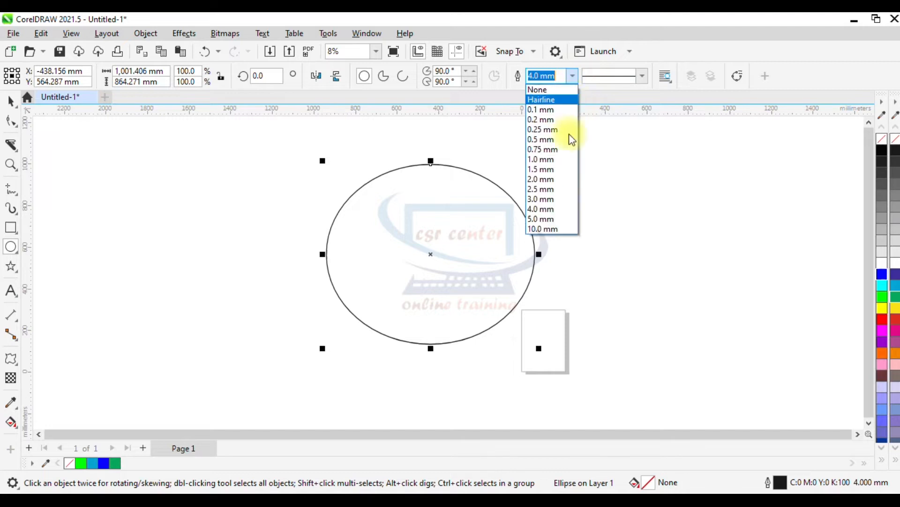
key(Escape)
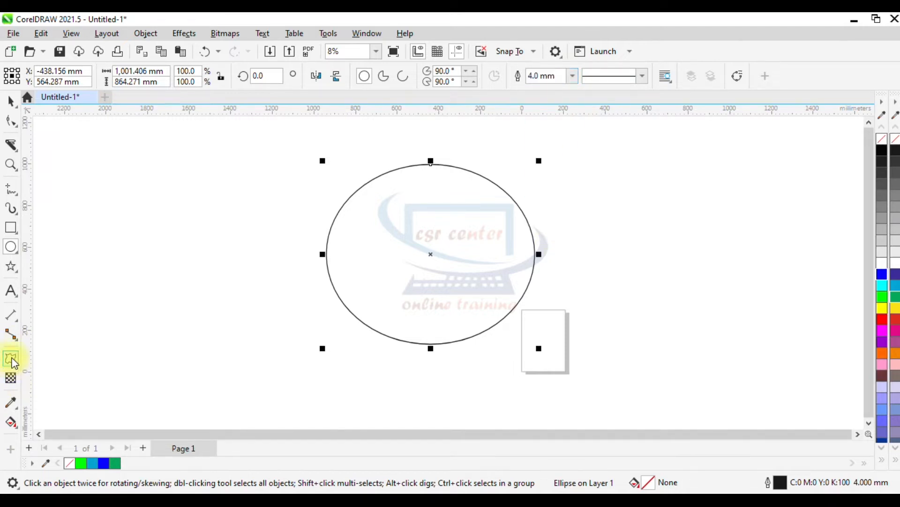
Twist the ellipse clockwise with the Distort tool from its top node by about 167°, then twist it further by about 86° into a hooked crescent.
click(10, 359)
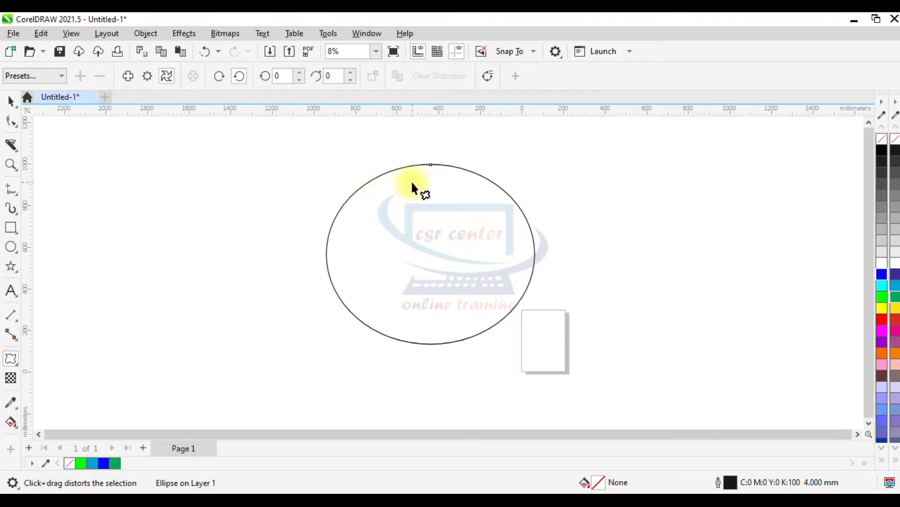
drag(430, 165, 315, 188)
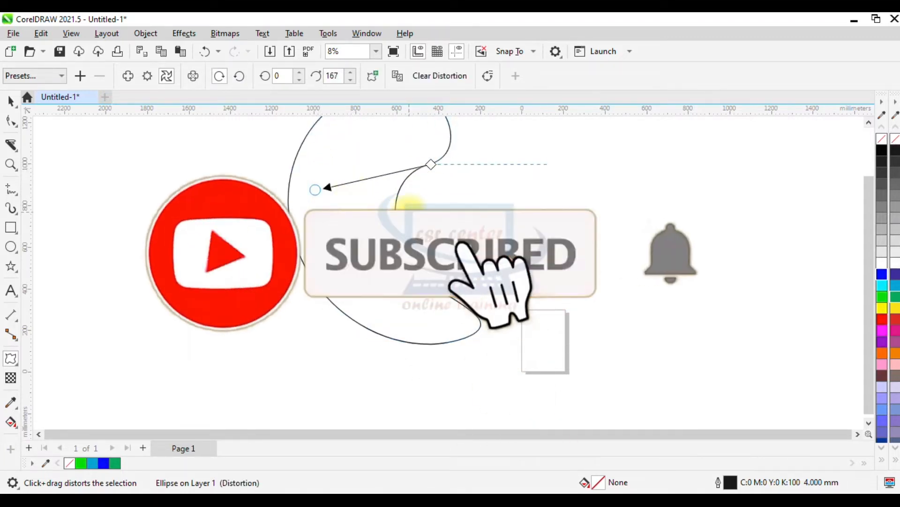
scroll(411, 203, down, 2)
drag(399, 204, 406, 149)
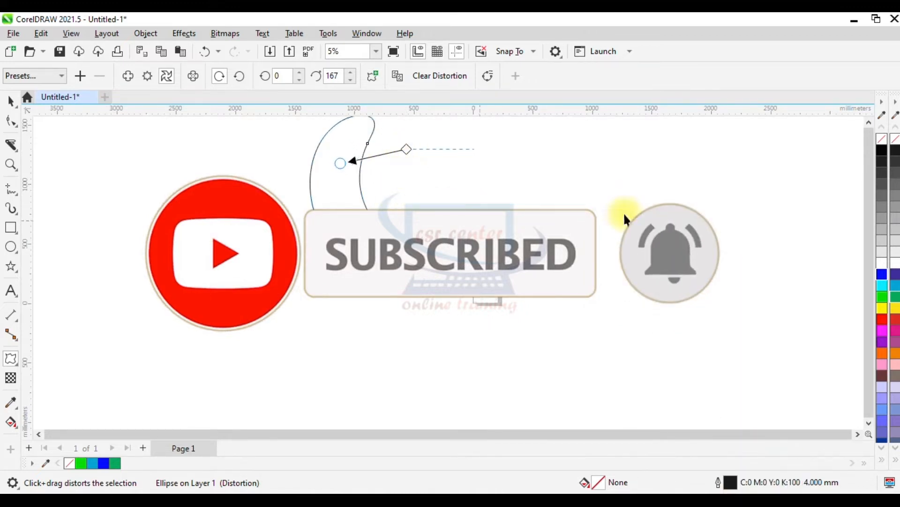
click(869, 123)
drag(368, 207, 368, 218)
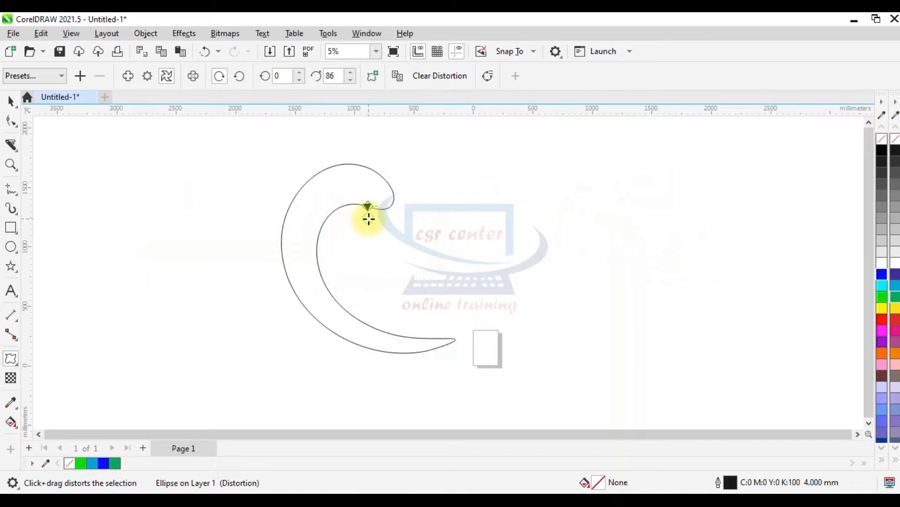
click(190, 178)
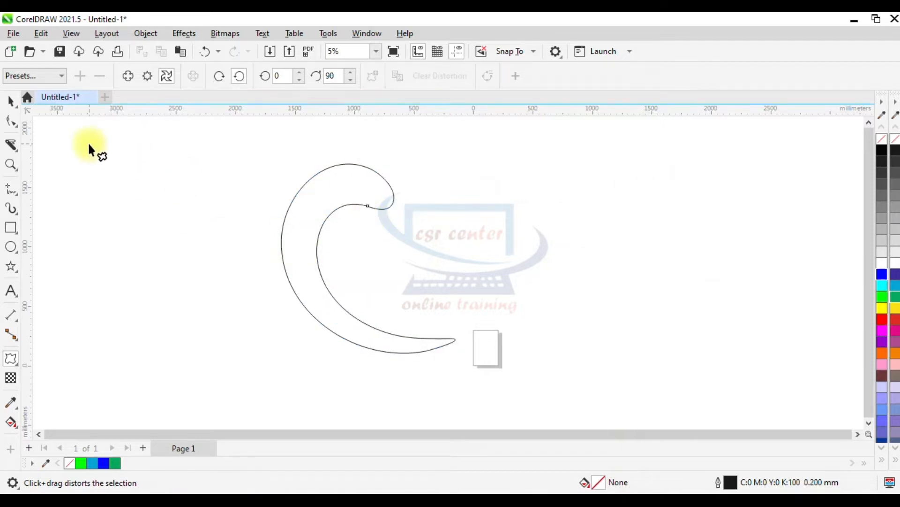
Place a copy of the crescent to the right of the original and rotate the copy by about 168°.
click(11, 101)
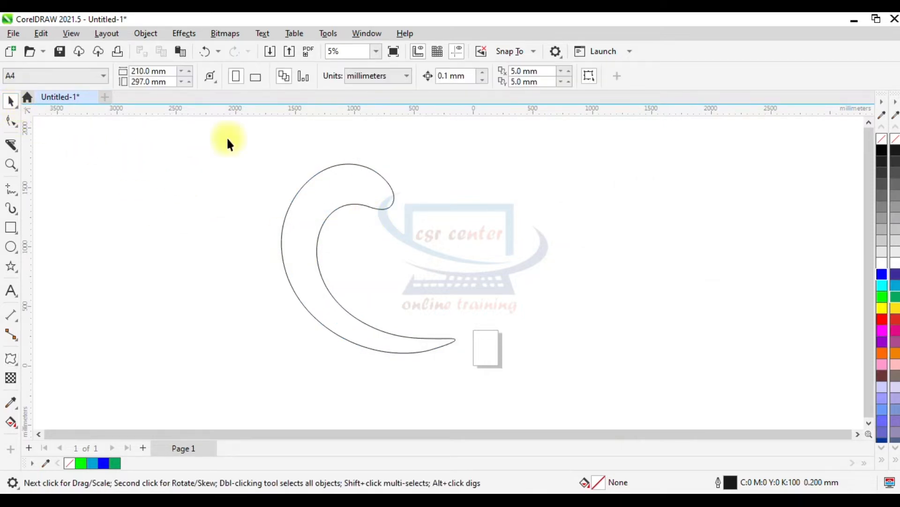
click(342, 169)
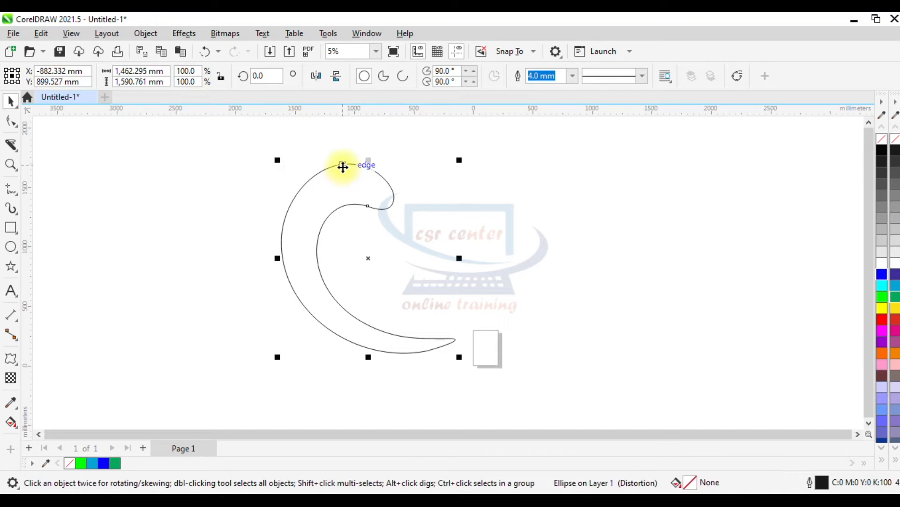
drag(372, 256, 462, 245)
click(462, 246)
drag(585, 143, 424, 294)
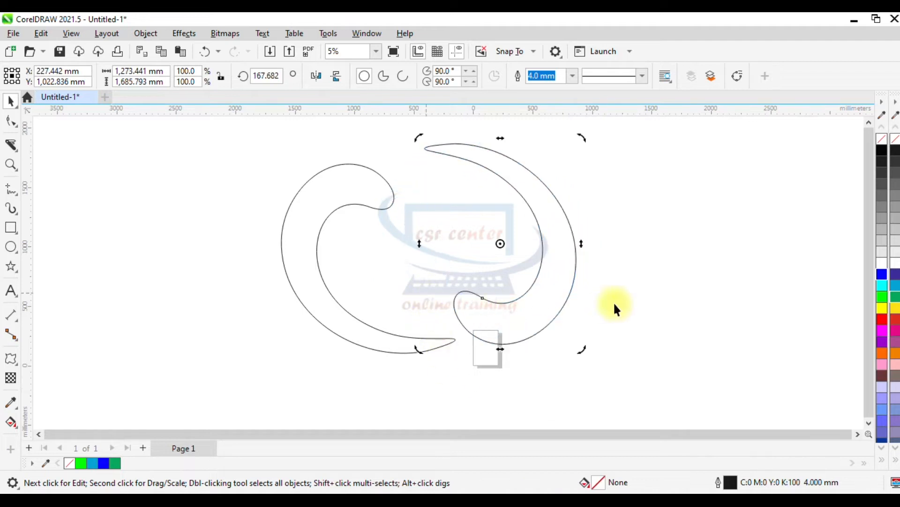
Move the rotated copy left so that the two crescents interlock as a swirl.
click(560, 242)
drag(548, 284, 465, 263)
key(F4)
Give both interlocking crescents a green fill and a matching green outline.
click(353, 197)
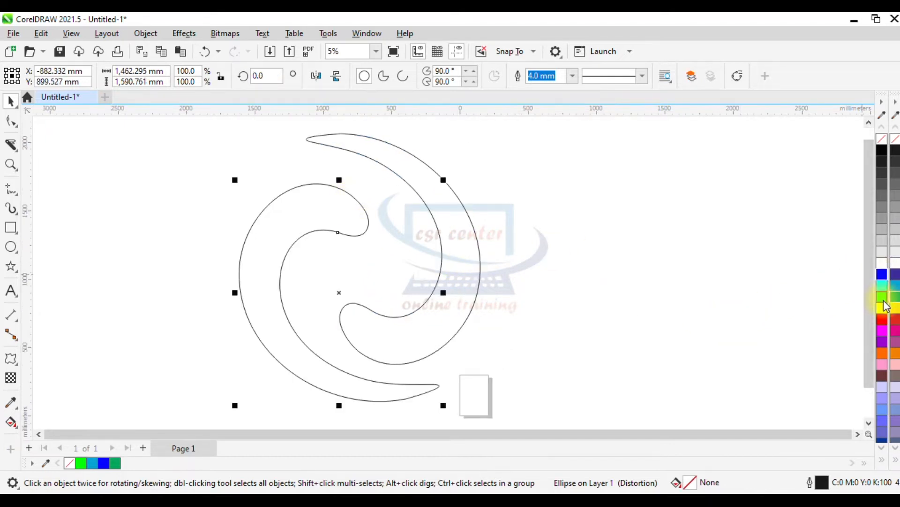
click(884, 296)
right_click(884, 297)
click(450, 228)
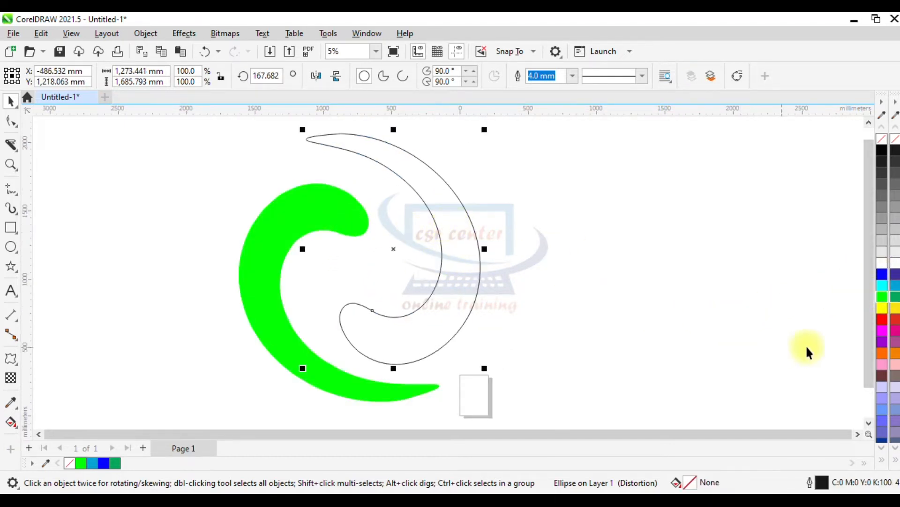
click(881, 297)
right_click(881, 297)
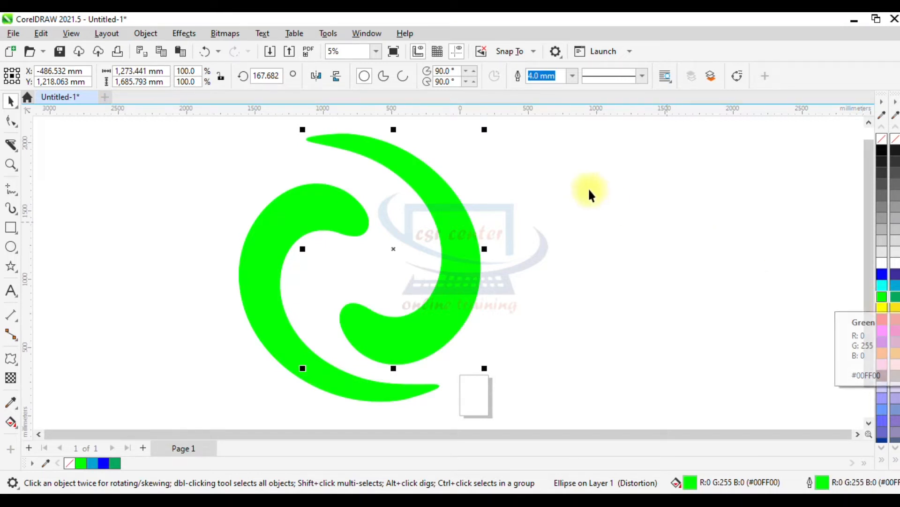
click(109, 206)
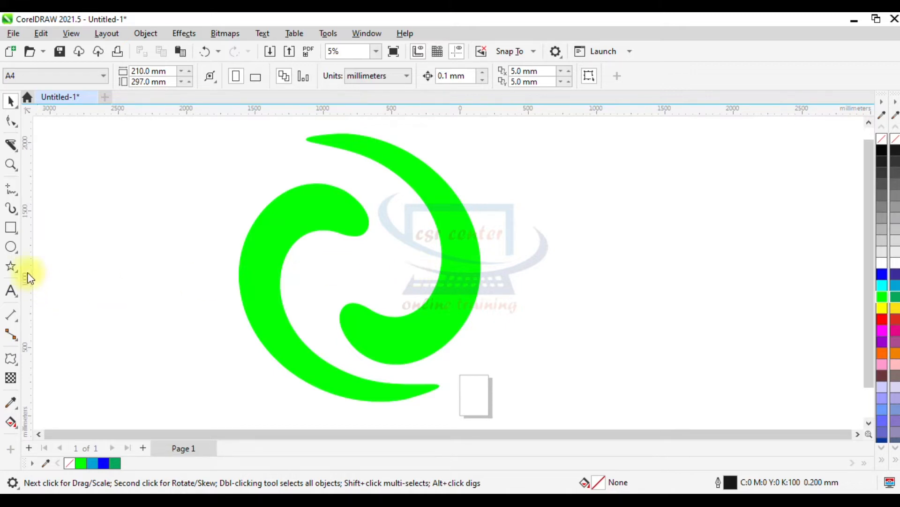
Draw a small circle beside the swirl, colour its fill and outline blue, and move it into the gap between the two crescents.
click(11, 247)
drag(609, 194, 666, 250)
click(881, 273)
right_click(881, 273)
drag(636, 219, 386, 267)
click(629, 245)
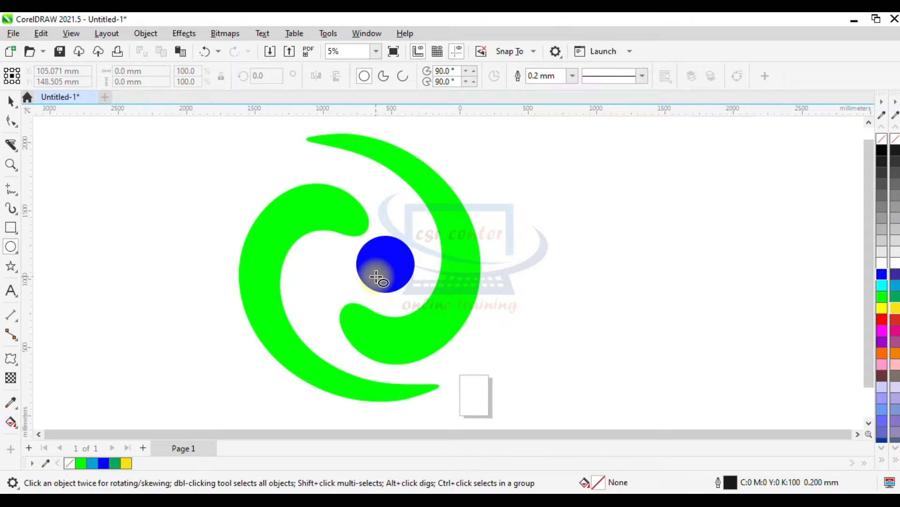
Delete both green crescents and the blue circle from the drawing.
click(8, 104)
scroll(136, 192, down, 1)
key(ctrl+a)
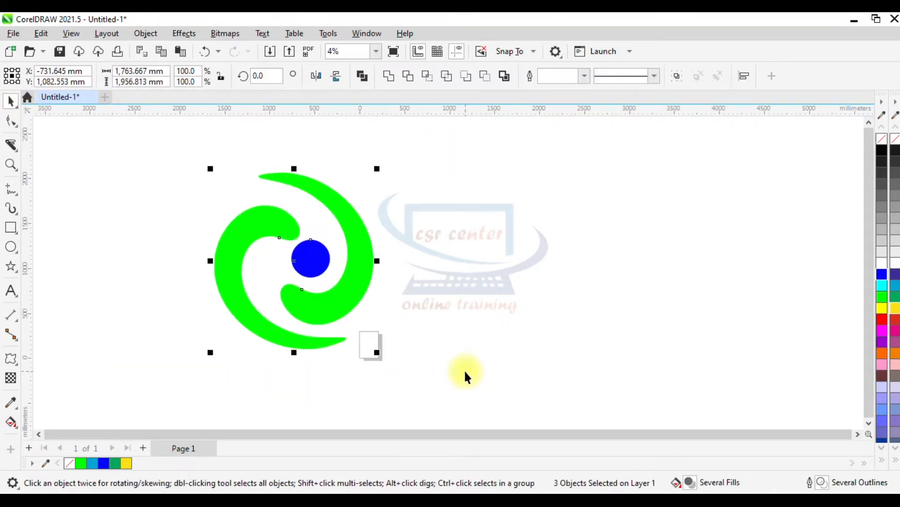
key(Delete)
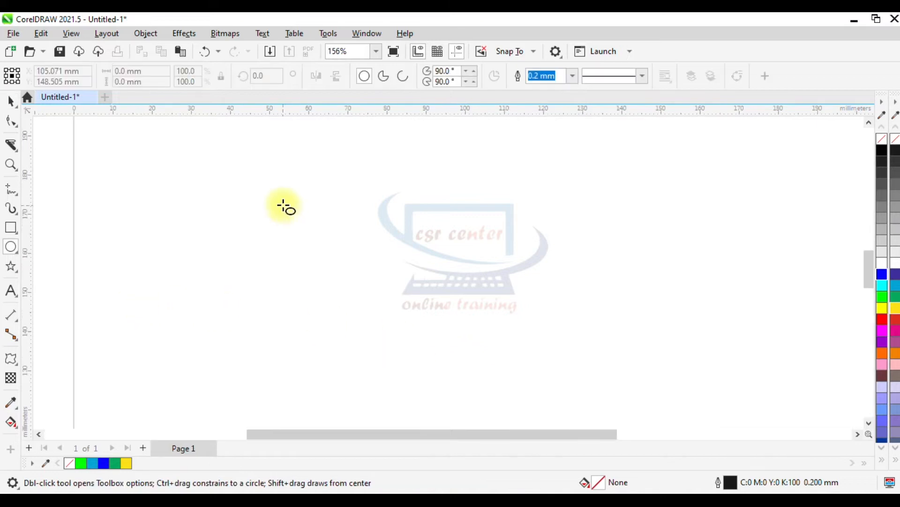
Draw a horizontal ellipse about 62 × 25 mm and set its outline width to 2.5 mm.
mouse_move(282, 206)
mouse_down()
mouse_move(402, 266)
mouse_move(527, 303)
mouse_up()
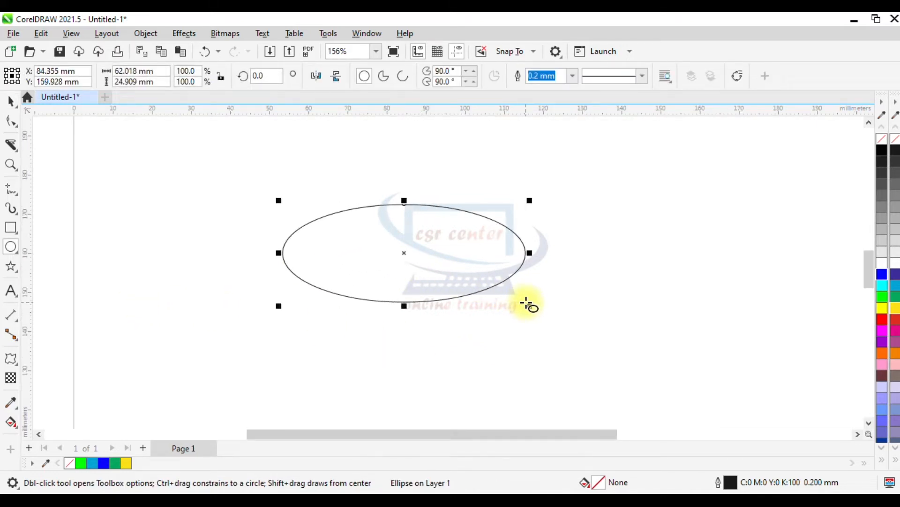
click(576, 79)
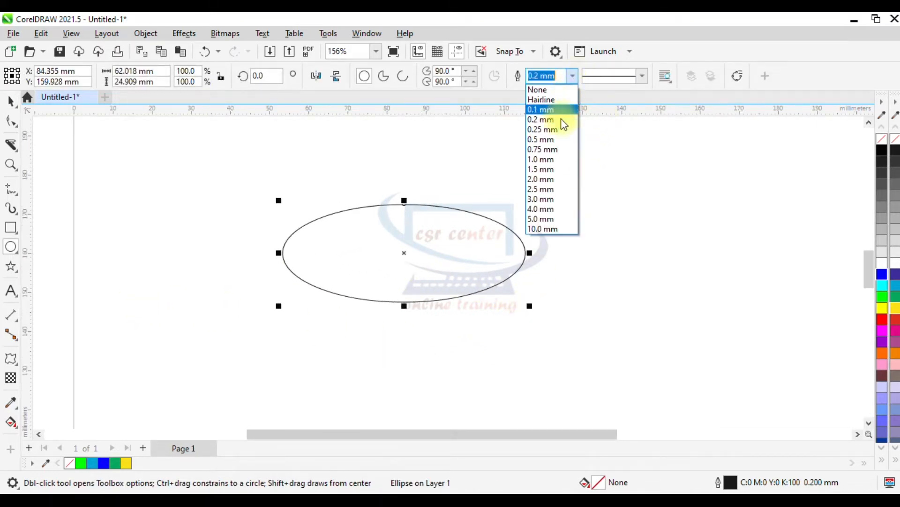
click(549, 196)
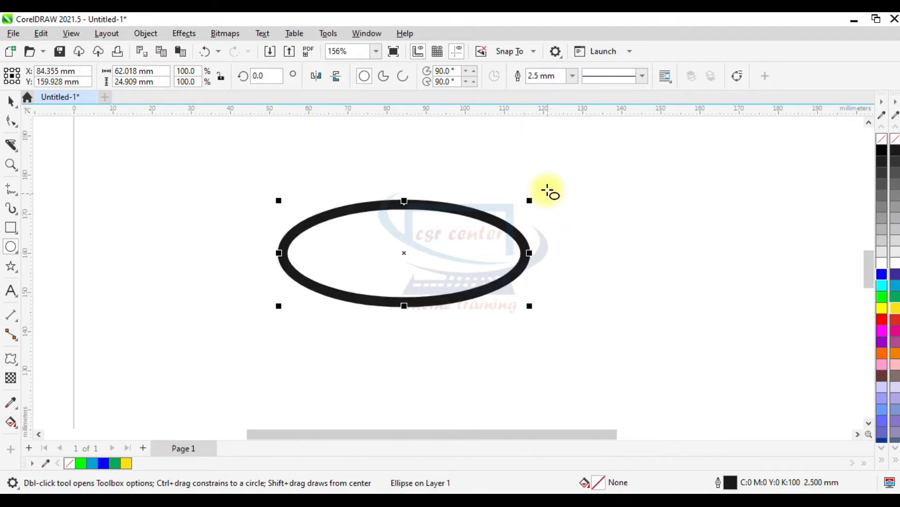
Twist the ellipse clockwise with the Distort tool from its top node by 3 full rotations plus about 106° into a tight spiral.
click(10, 358)
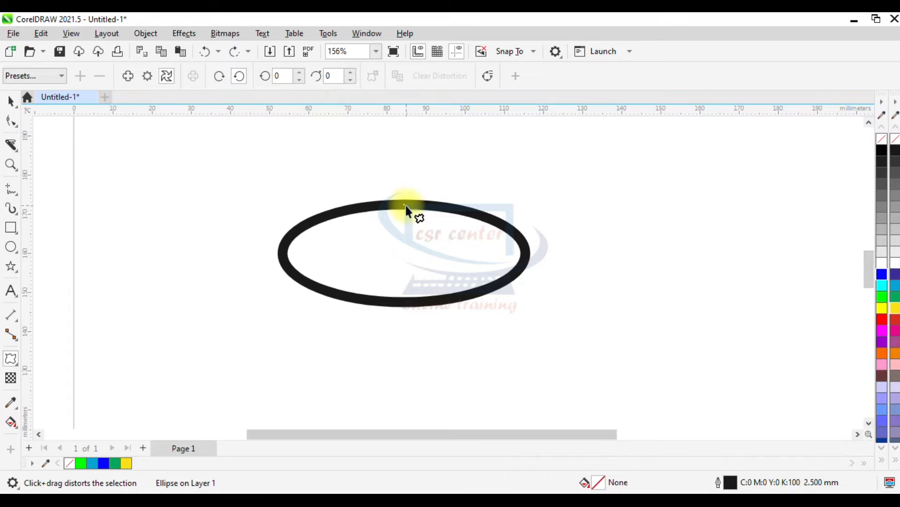
drag(406, 206, 381, 271)
scroll(384, 270, up, 2)
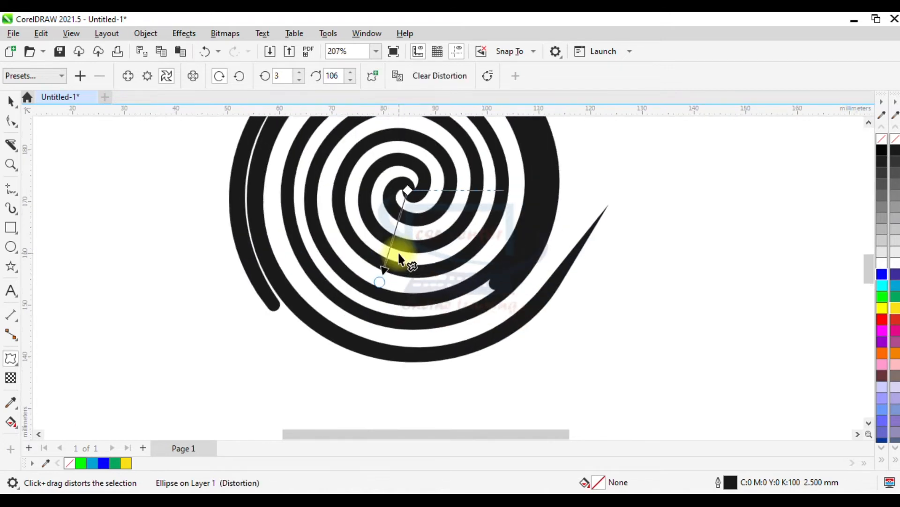
scroll(587, 231, down, 2)
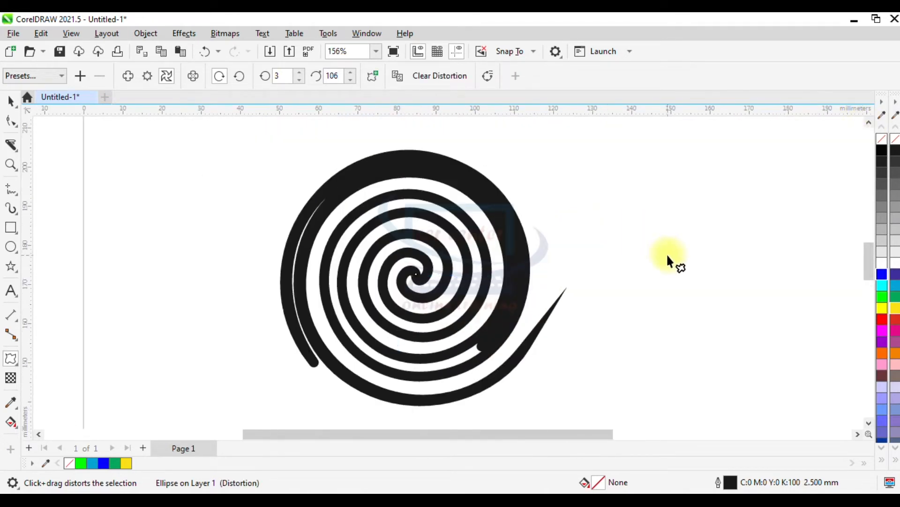
Give the spiral a blue fill and a yellow outline.
click(10, 101)
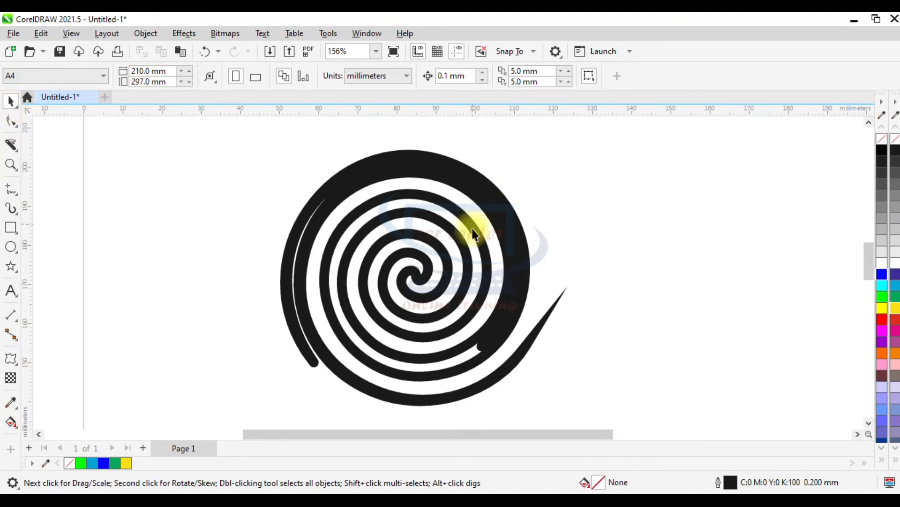
click(474, 233)
click(882, 276)
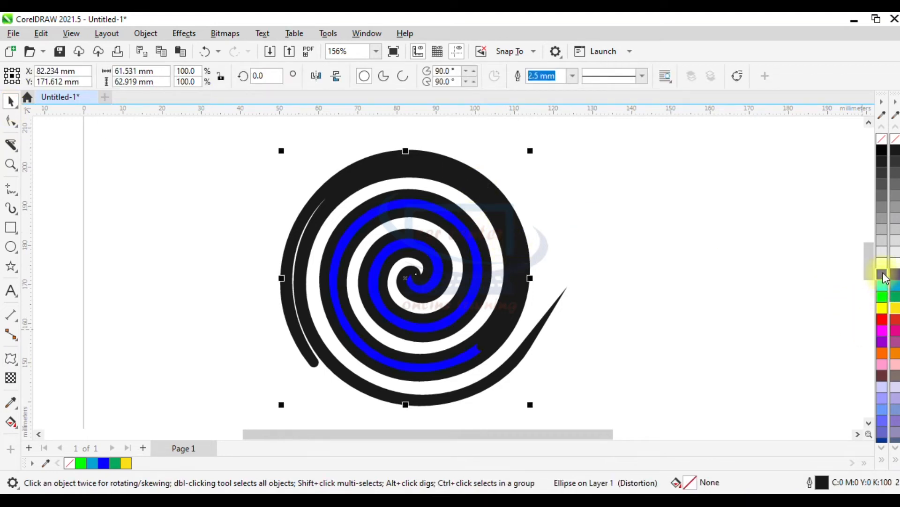
right_click(896, 311)
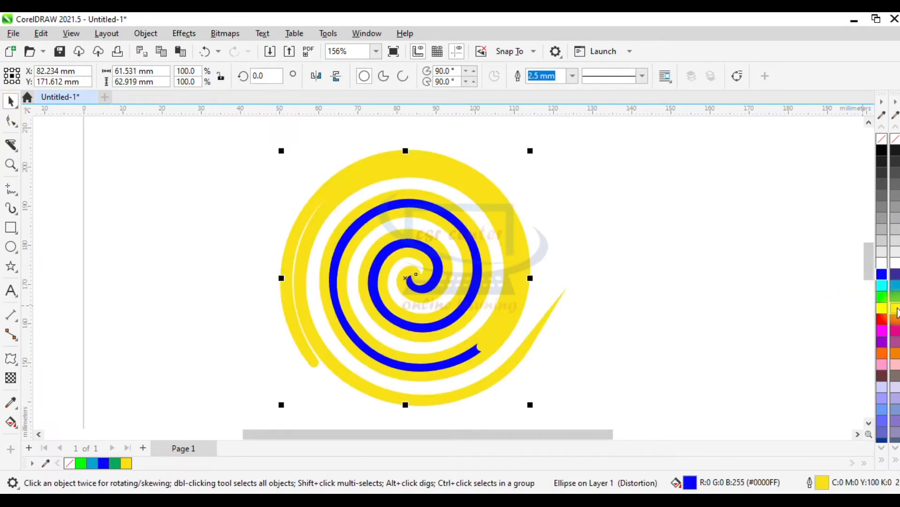
click(637, 255)
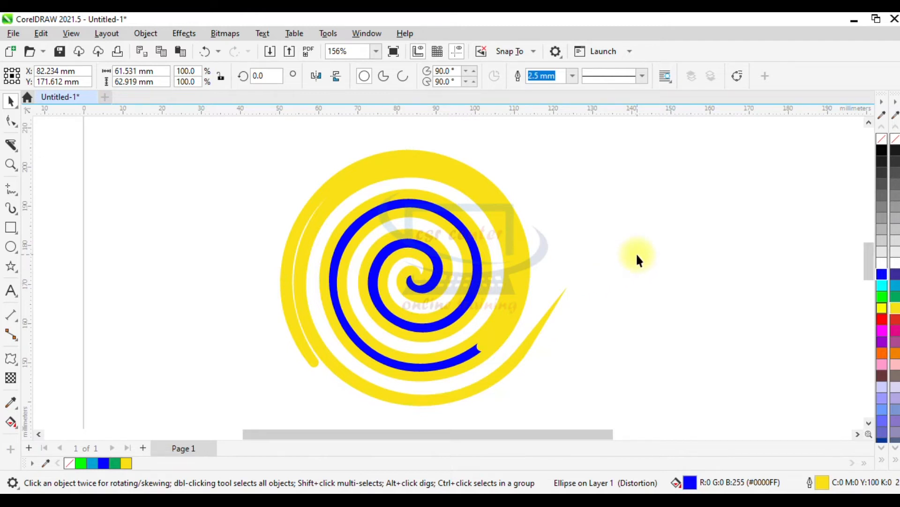
Delete the spiral and draw a new horizontal ellipse about 60 × 19 mm.
click(457, 176)
key(Delete)
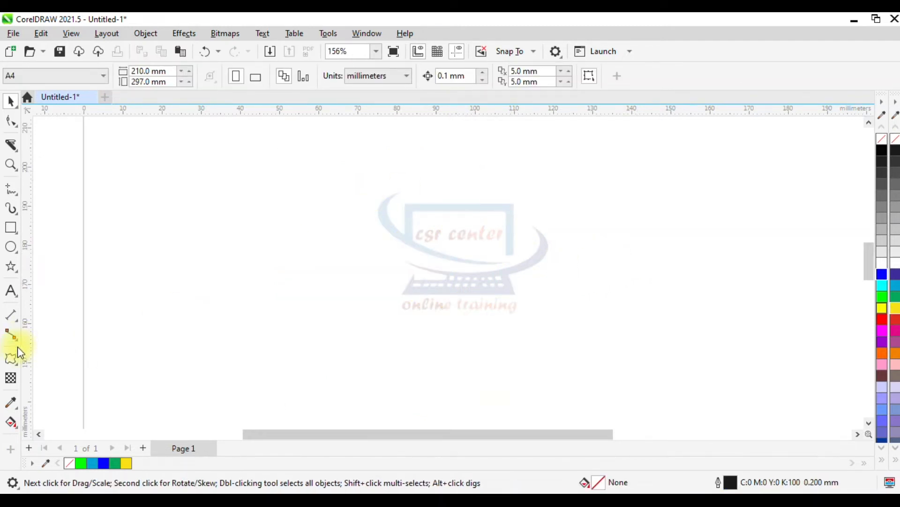
key(F7)
drag(368, 204, 609, 286)
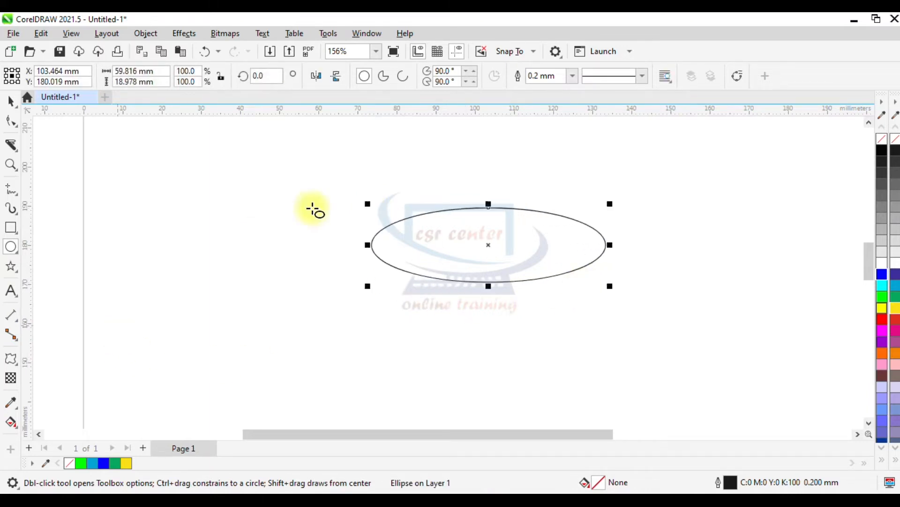
Set the ellipse's outline width to 1.5 mm and twist it counterclockwise from its top node by 1 full rotation plus about 172°.
click(573, 77)
click(548, 169)
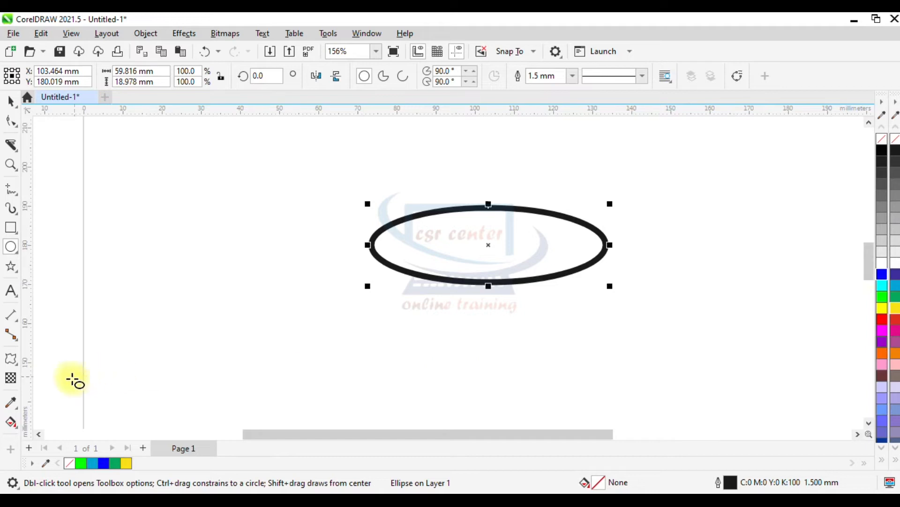
click(14, 360)
drag(488, 207, 429, 196)
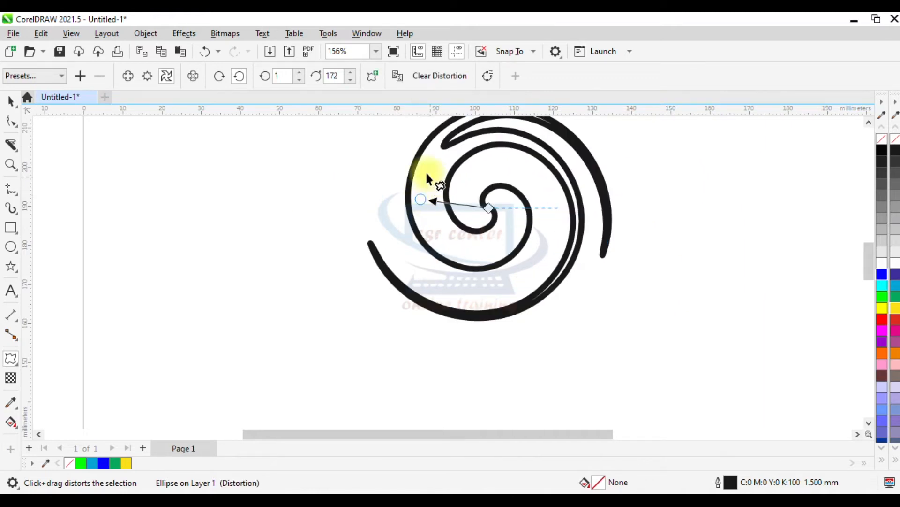
Give the twisted ellipse a yellow fill and a green outline, and move it to about X 68 mm, Y 175 mm.
click(10, 100)
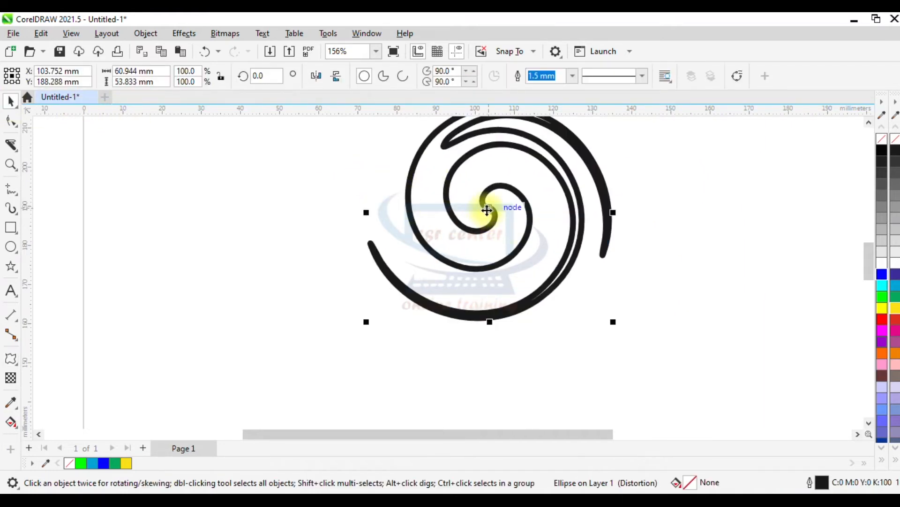
click(882, 310)
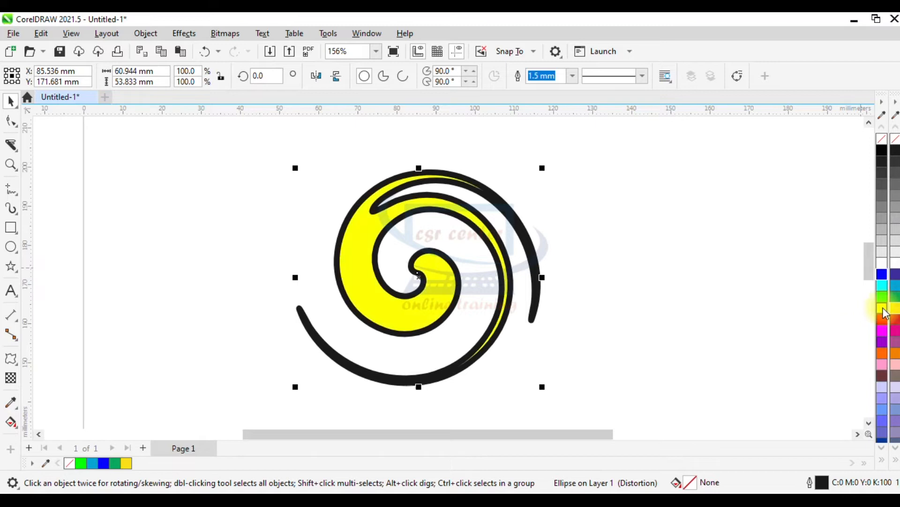
right_click(882, 296)
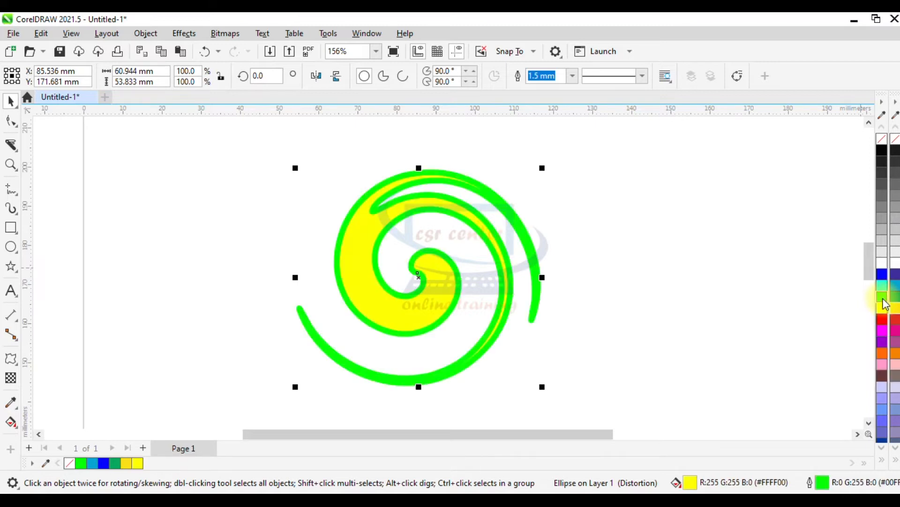
drag(413, 276, 345, 265)
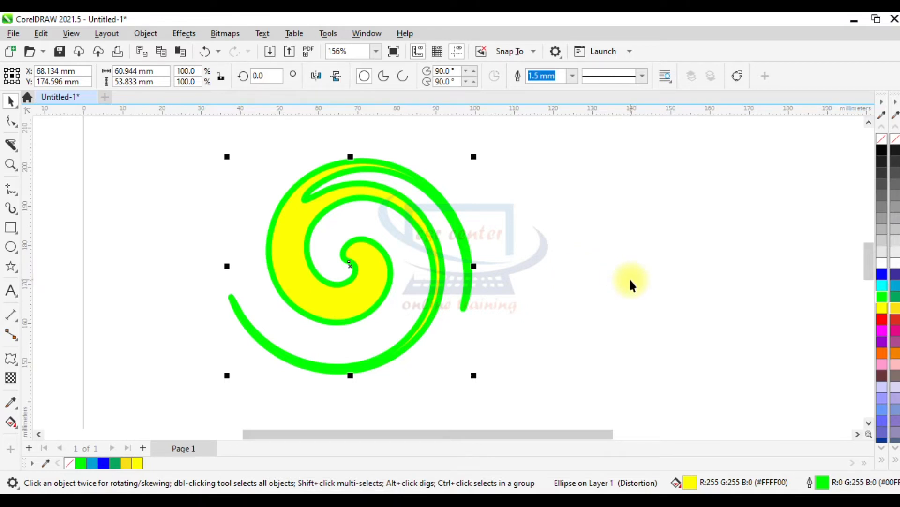
Delete the twisted ellipse and draw a five-pointed star about 49 × 38 mm.
key(Delete)
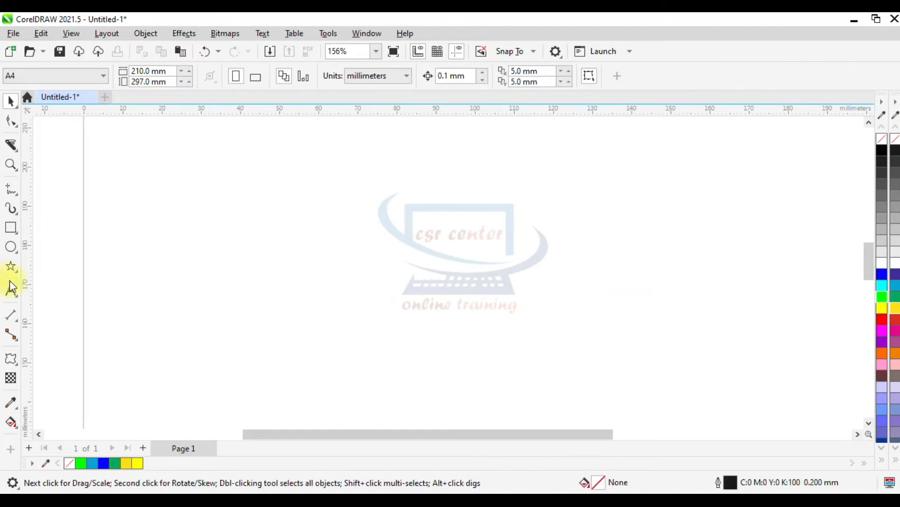
click(18, 271)
click(43, 282)
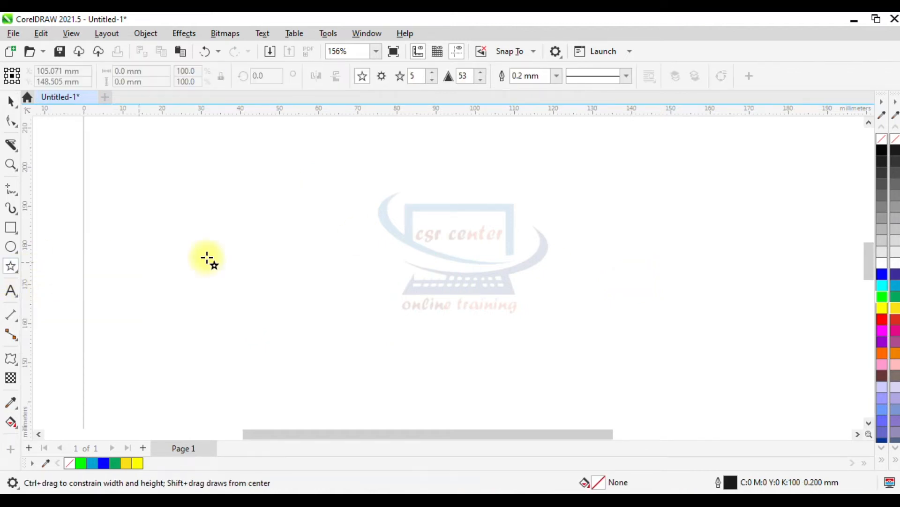
drag(290, 197, 491, 354)
Set the star's outline width to 1.5 mm and twist it clockwise by about 180° from its upper-left inner corner.
click(557, 76)
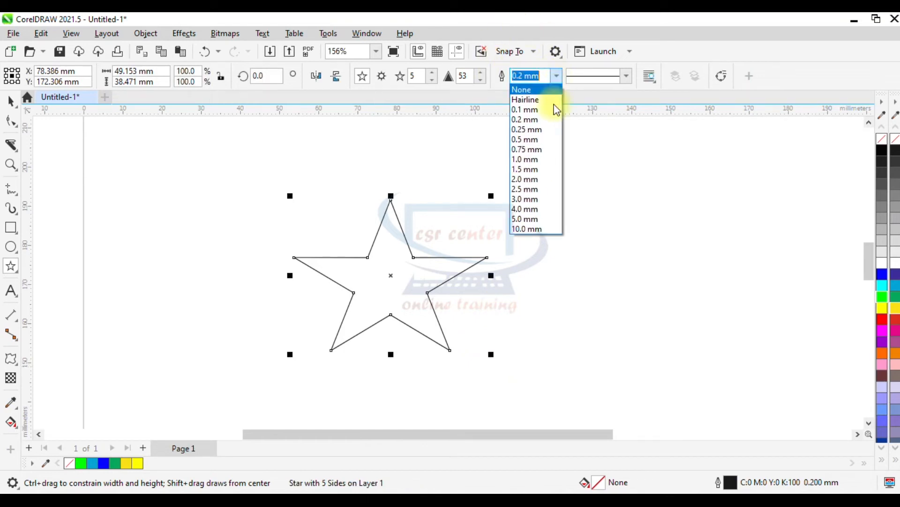
click(533, 170)
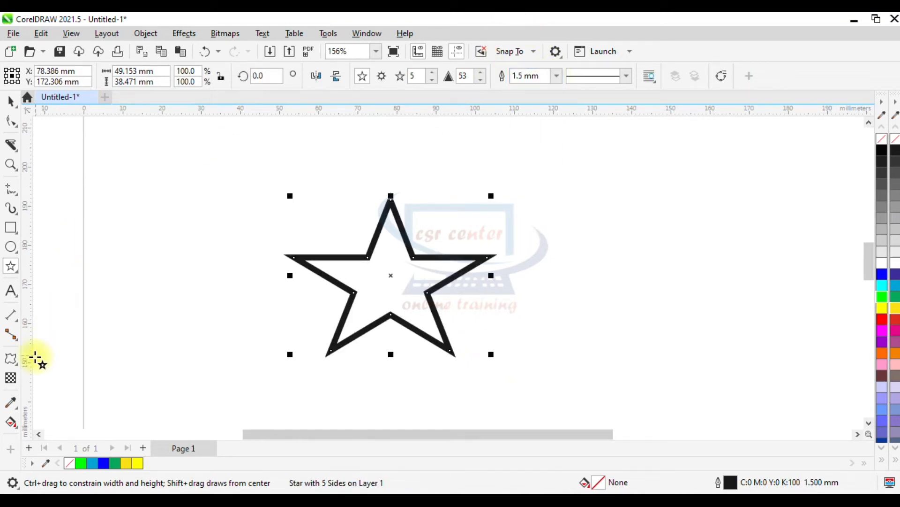
click(11, 360)
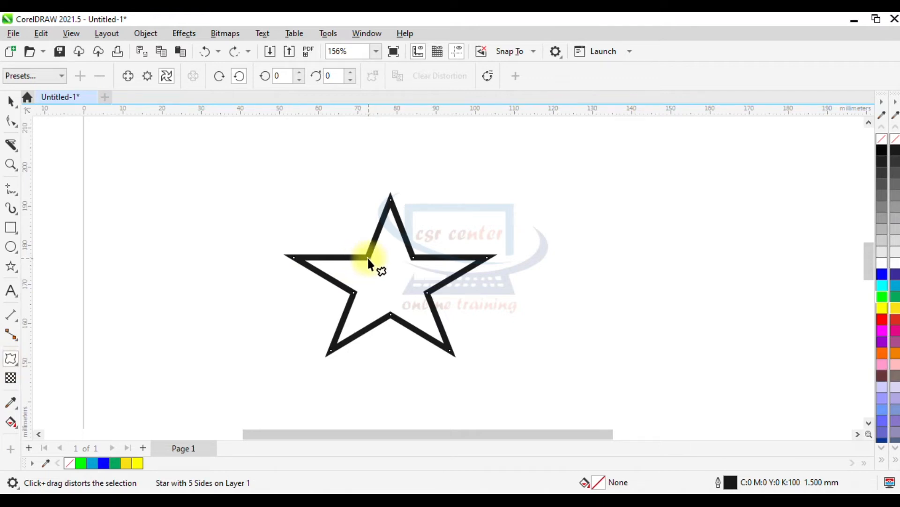
mouse_move(368, 258)
mouse_down()
mouse_move(354, 287)
mouse_move(347, 255)
mouse_move(358, 245)
mouse_up()
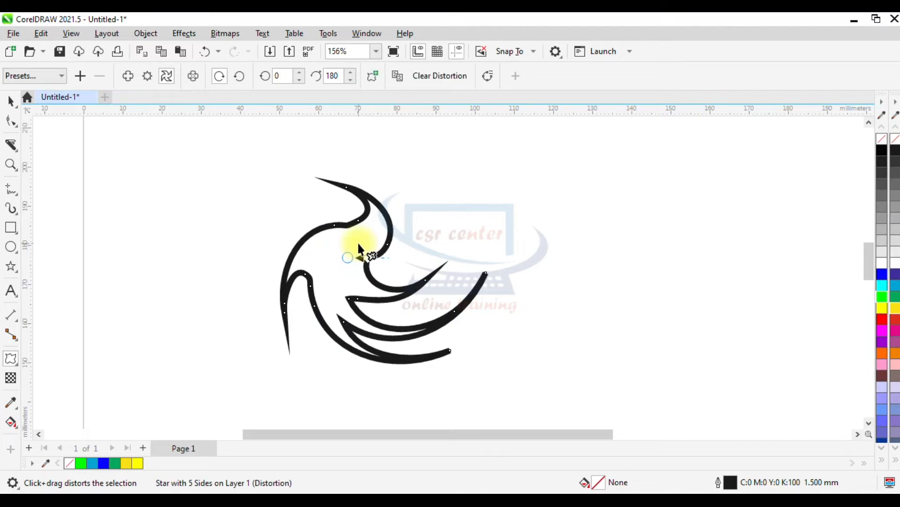
Rotate the twisted star counterclockwise by about 32°.
click(10, 102)
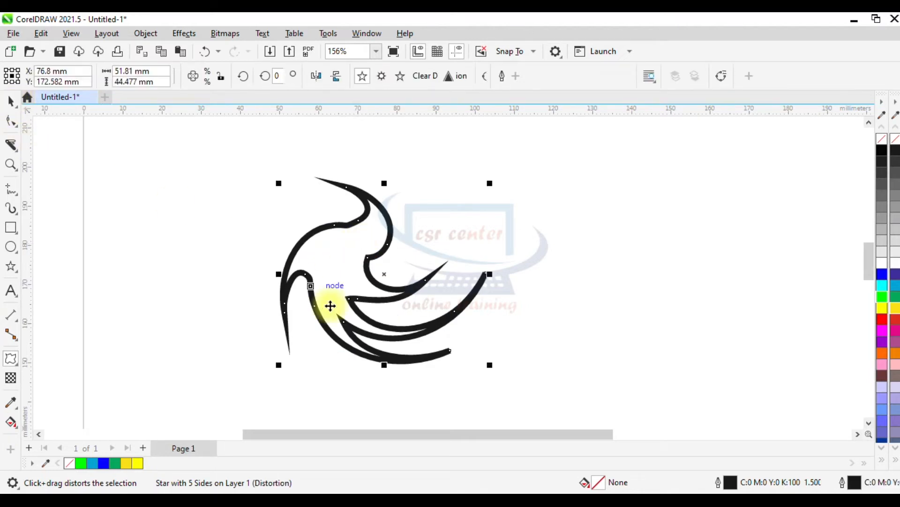
click(401, 299)
drag(488, 368, 510, 288)
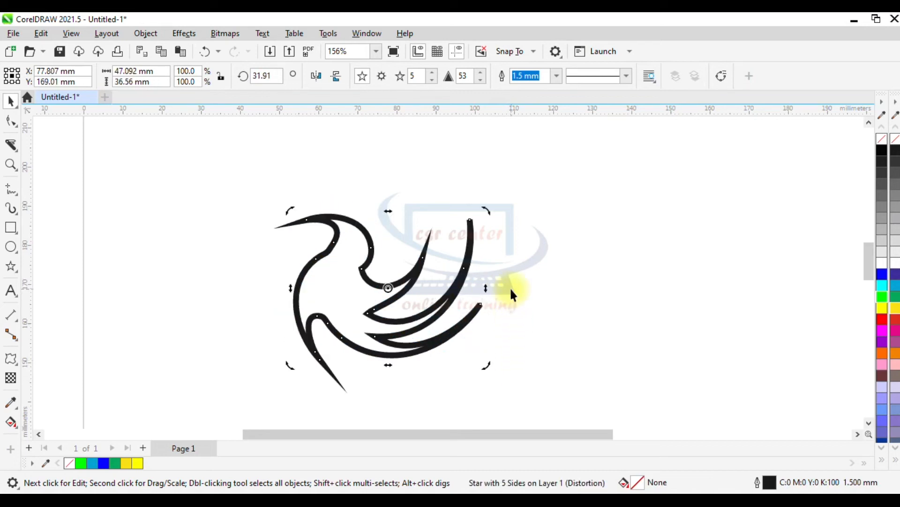
Move the twisted star to about X 89 mm, Y 178 mm and give it an orange fill and a dark green outline.
click(572, 316)
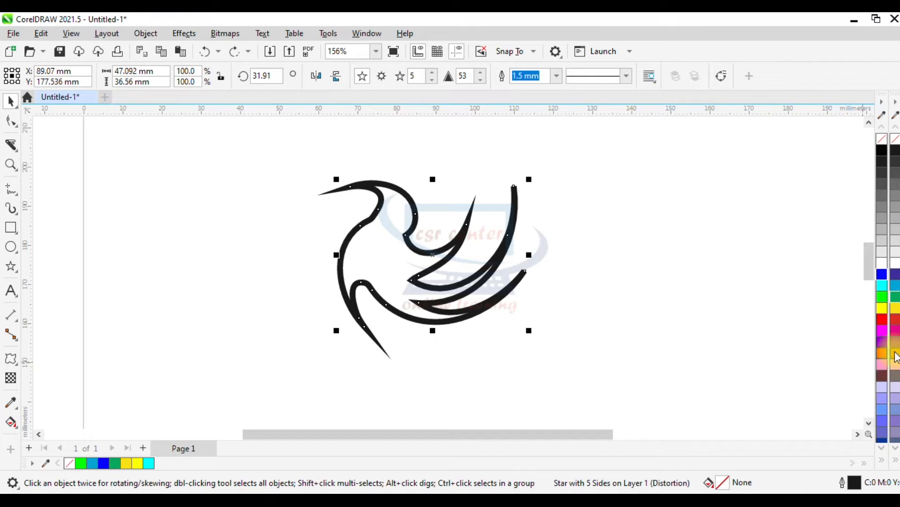
click(897, 354)
right_click(896, 299)
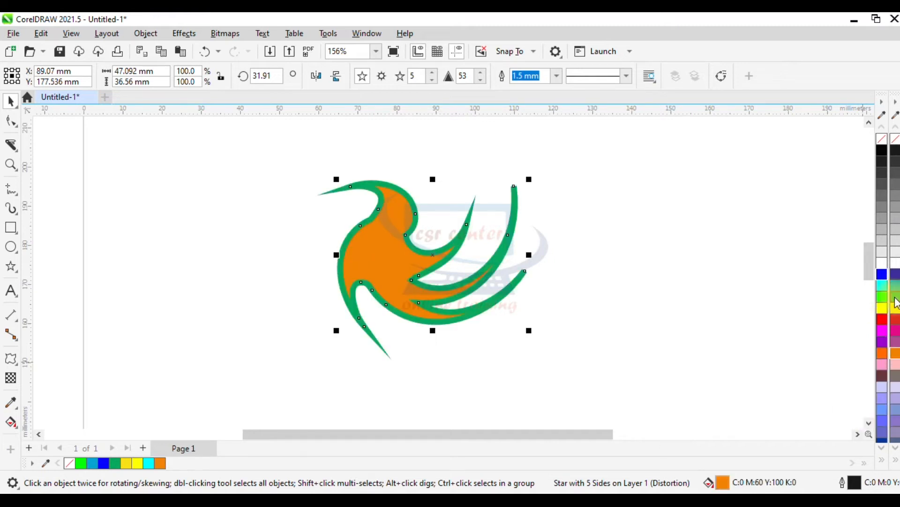
Rotate the twisted orange star counterclockwise to an angle of about 41° and duplicate it.
click(431, 248)
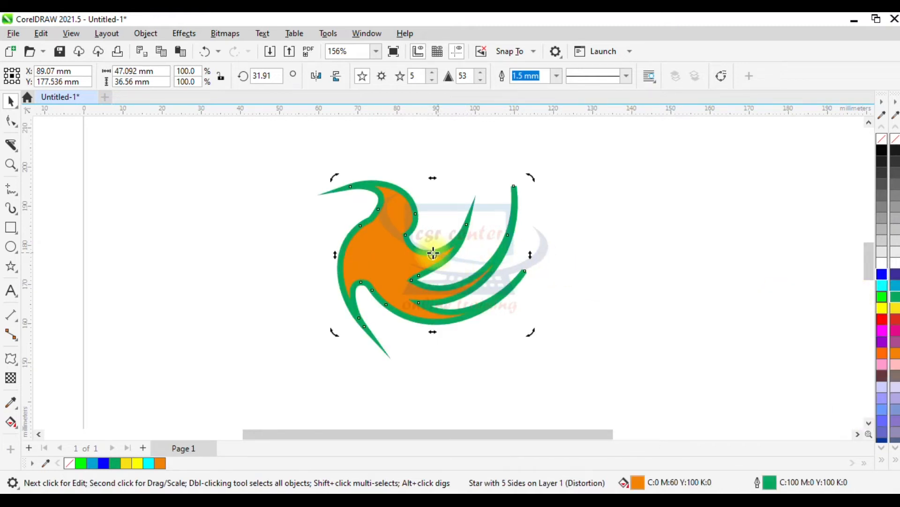
drag(527, 330, 558, 320)
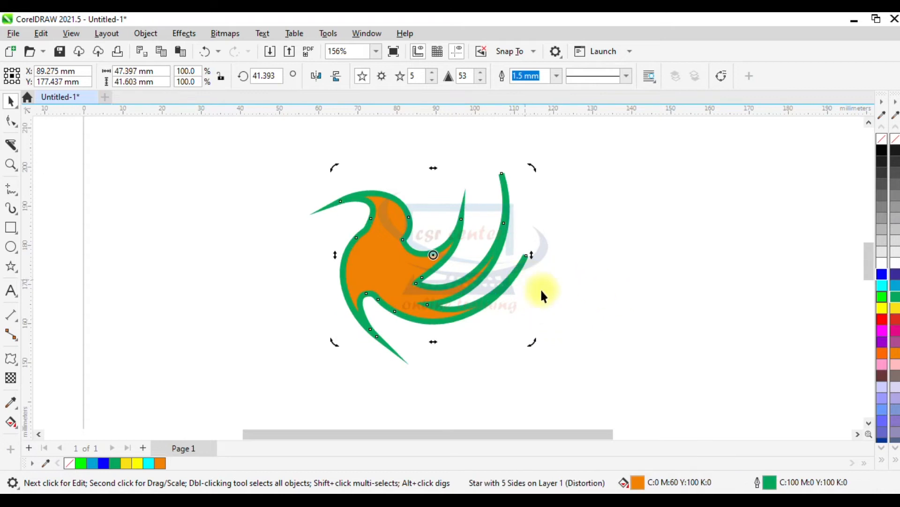
key(ctrl+d)
click(451, 245)
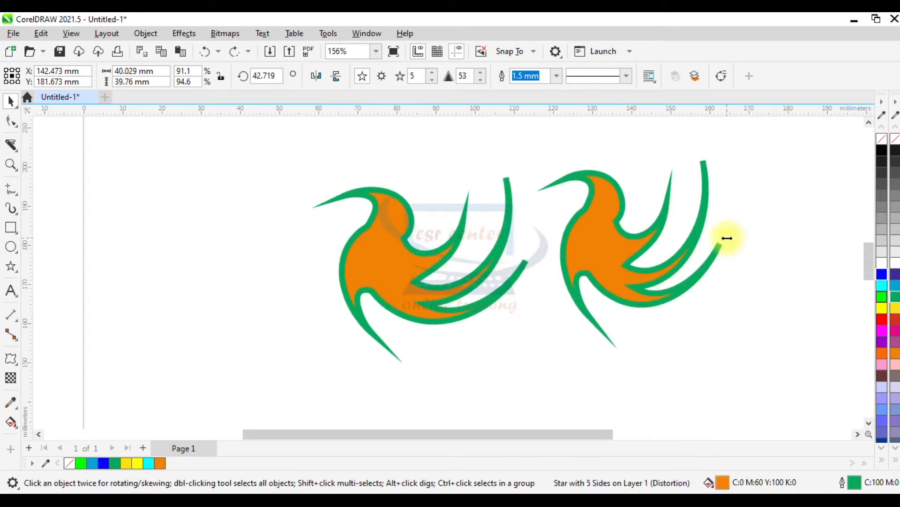
Mirror the duplicated star horizontally and move it beside the original, on its left-hand side.
drag(727, 238, 405, 239)
drag(501, 246, 251, 261)
click(706, 289)
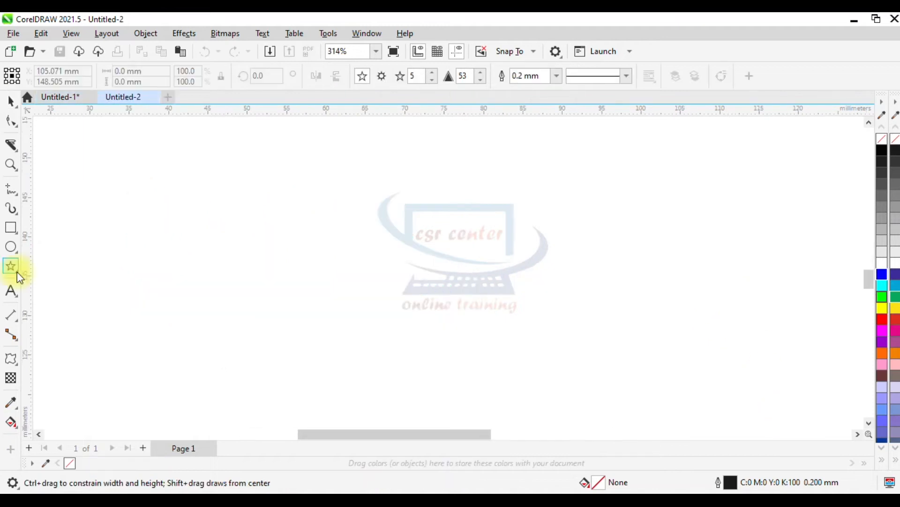
In the new empty document, draw a five-pointed star about 26 × 20 mm and set its outline width to 0.5 mm.
click(17, 272)
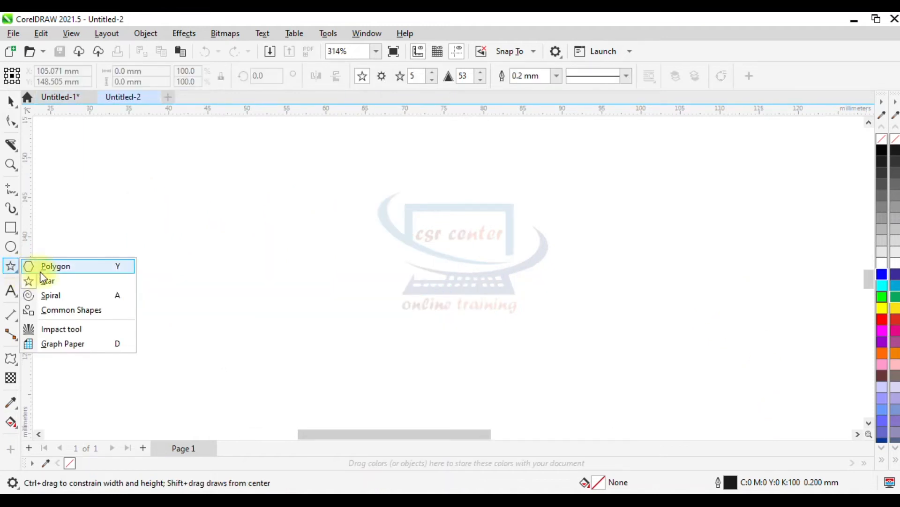
click(49, 280)
mouse_move(251, 209)
mouse_down()
mouse_move(398, 354)
mouse_move(467, 370)
mouse_up()
drag(359, 283, 348, 261)
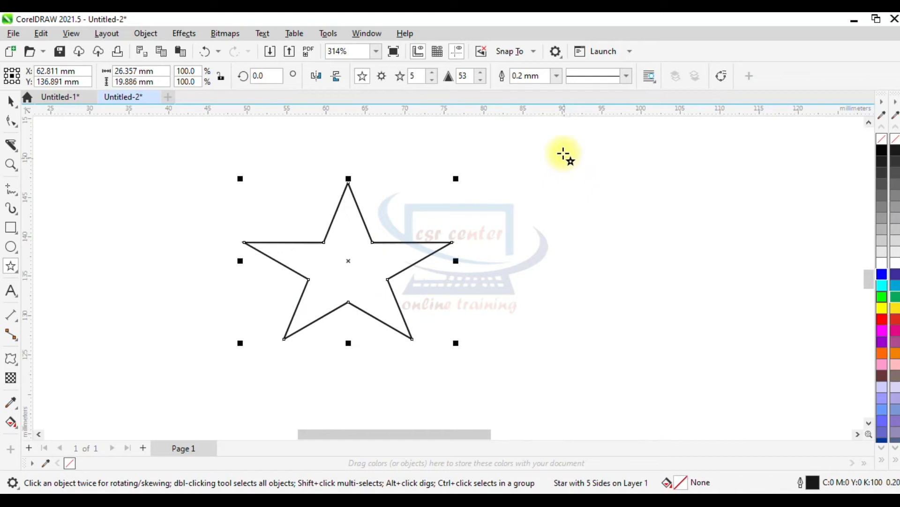
click(556, 76)
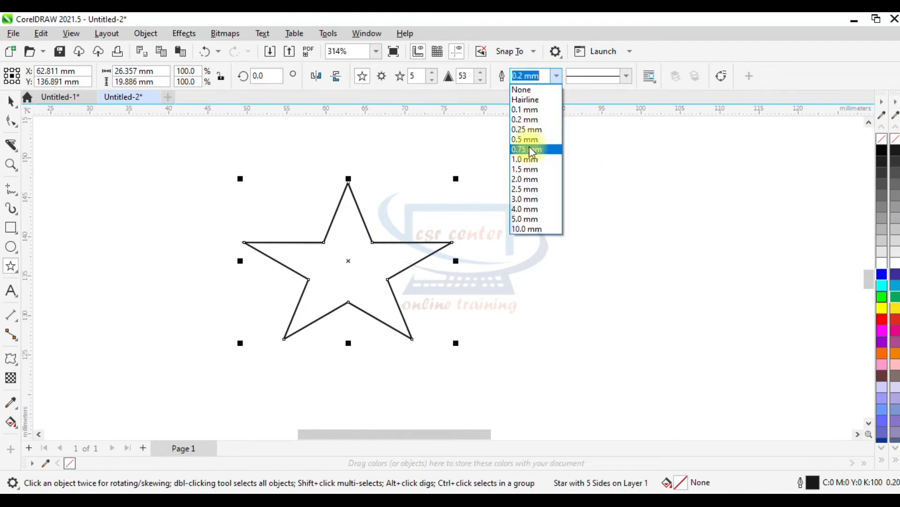
click(529, 140)
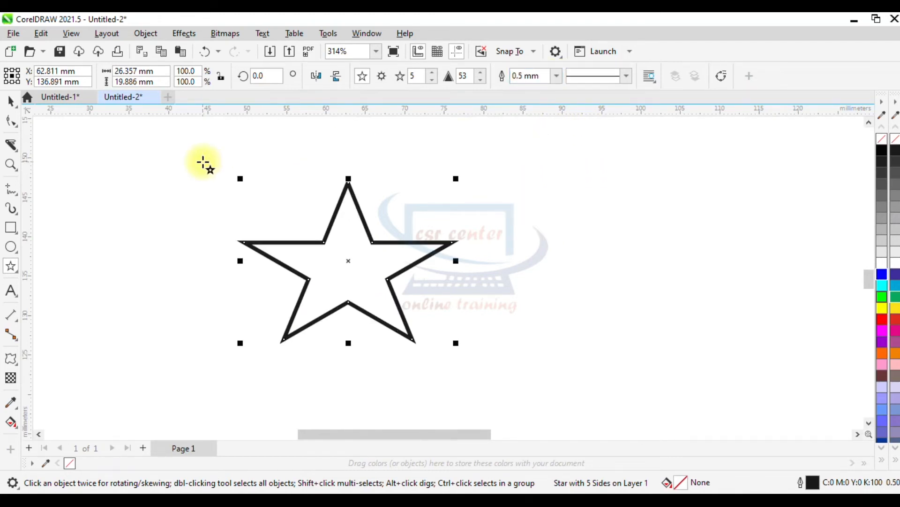
Twist the star several times, starting from its lower-right tip and ending with a clockwise twist of about 293° from the far-left tip.
click(11, 360)
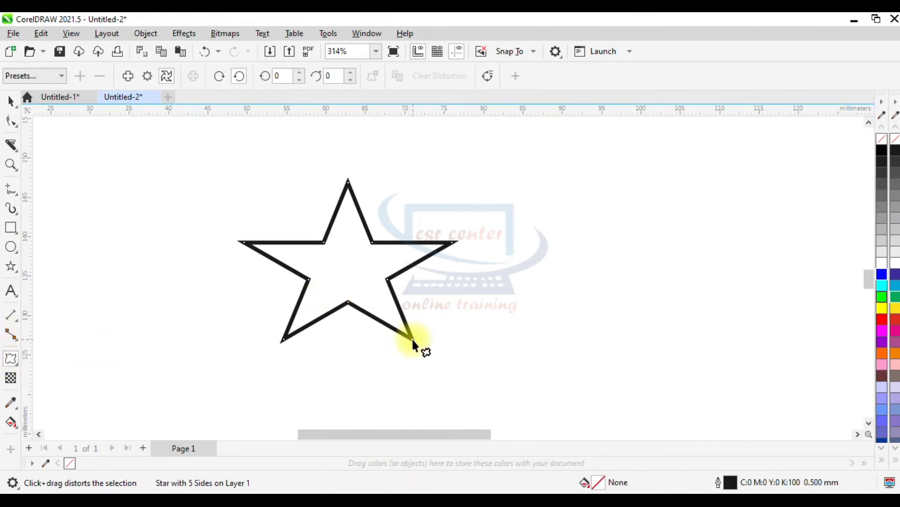
drag(411, 337, 512, 207)
drag(294, 319, 335, 285)
drag(229, 255, 252, 205)
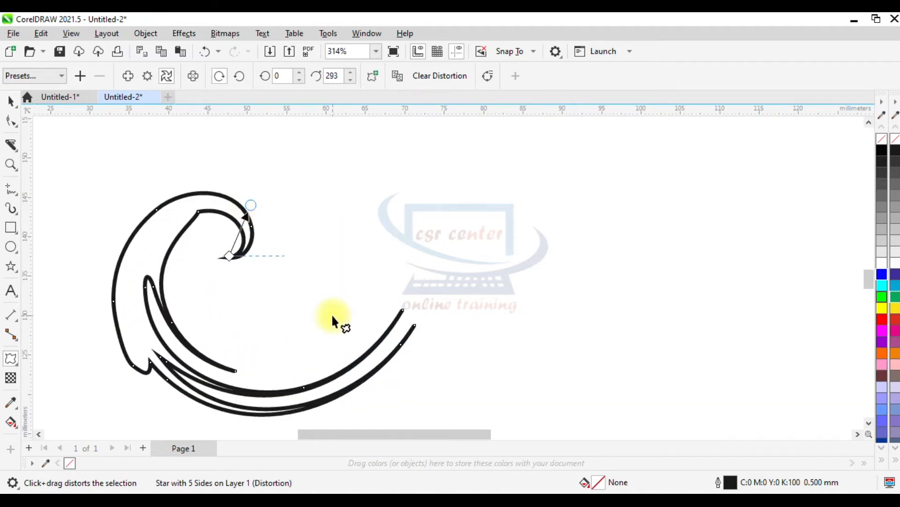
click(501, 290)
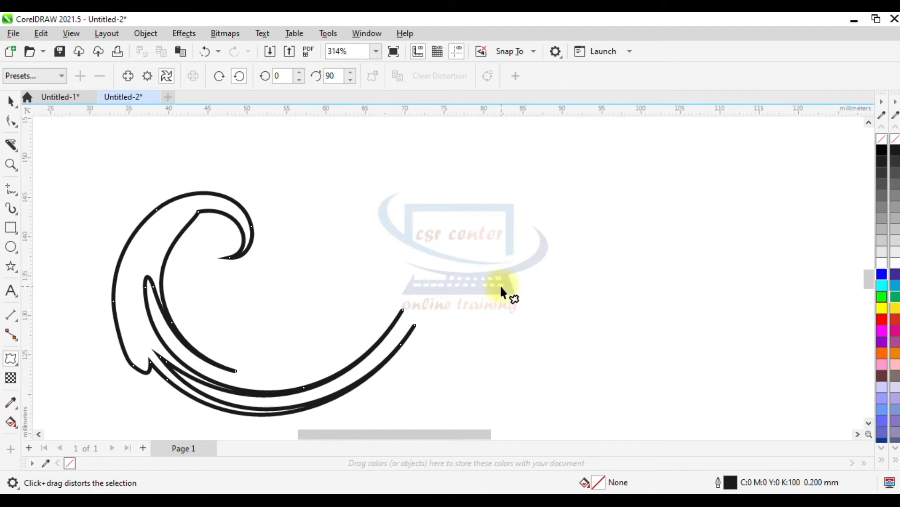
Move the wave shape to about X 63.5 mm, Y 133.5 mm and give it a cyan-blue fill and a matching outline.
click(10, 99)
drag(189, 199, 279, 182)
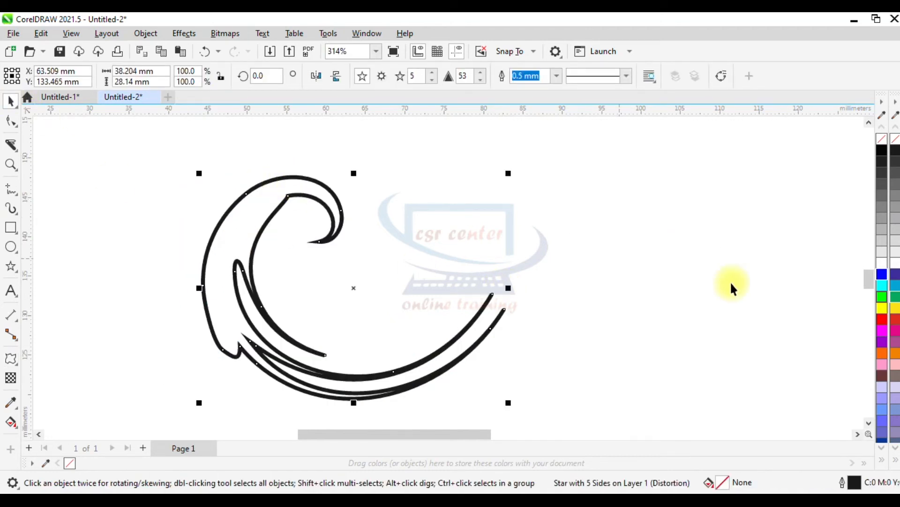
click(895, 275)
right_click(896, 275)
click(896, 285)
right_click(896, 286)
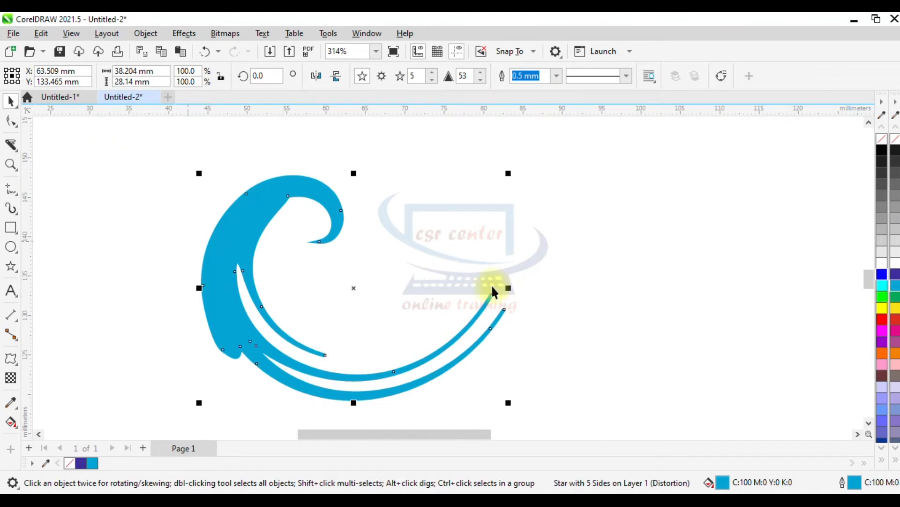
Duplicate the wave shape, mirror the copy horizontally at about 97% size and place it at about X 75 mm, Y 135 mm.
key(ctrl+d)
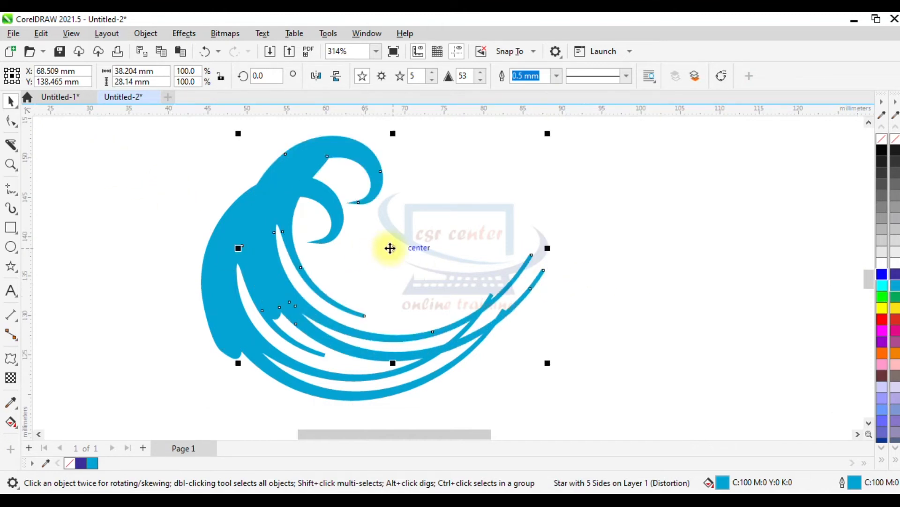
drag(390, 248, 458, 271)
drag(679, 133, 82, 139)
drag(345, 320, 543, 325)
click(586, 194)
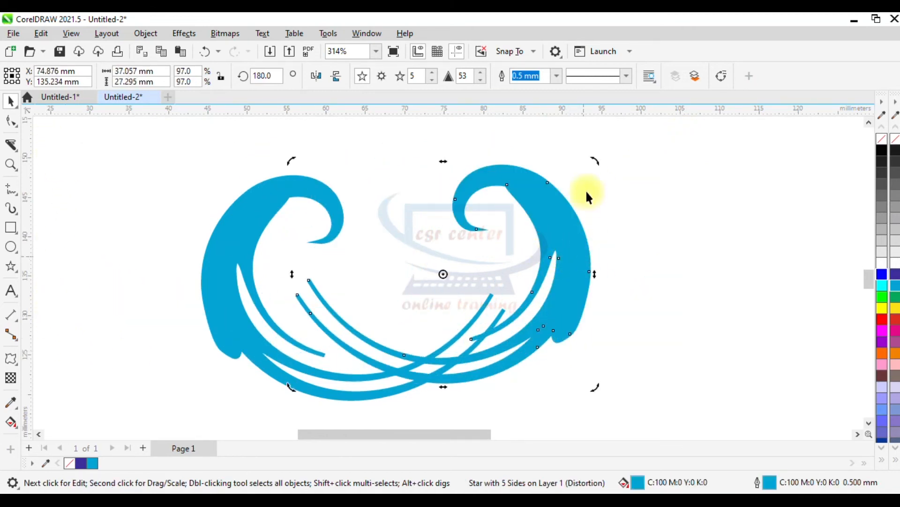
Rotate the mirrored wave counterclockwise and position it so the two curls touch and the tails overlap along the lower right, closing the ring.
drag(597, 158, 516, 120)
drag(572, 243, 606, 239)
scroll(587, 261, down, 3)
click(586, 261)
drag(600, 337, 661, 262)
click(542, 191)
scroll(540, 189, up, 1)
drag(551, 163, 520, 157)
click(682, 270)
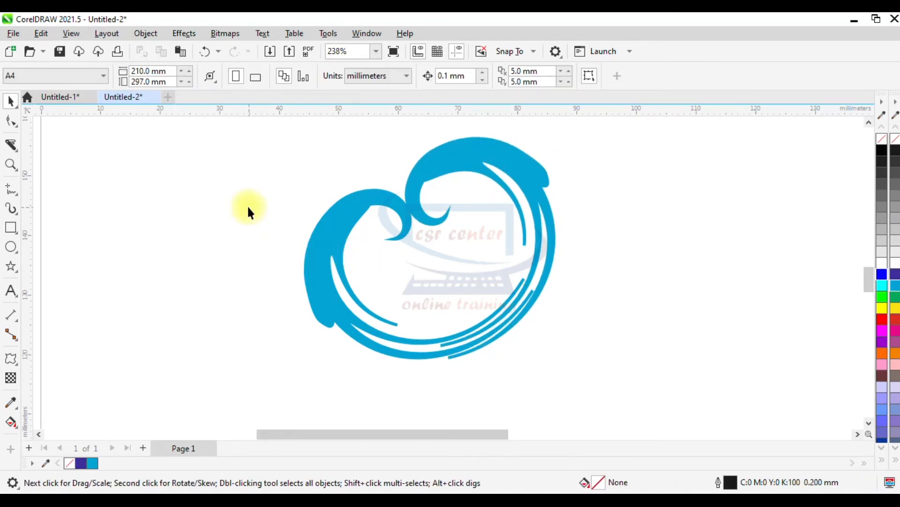
Group the two wave shapes and rotate the group clockwise until the two curls sit nearly level.
scroll(182, 178, down, 3)
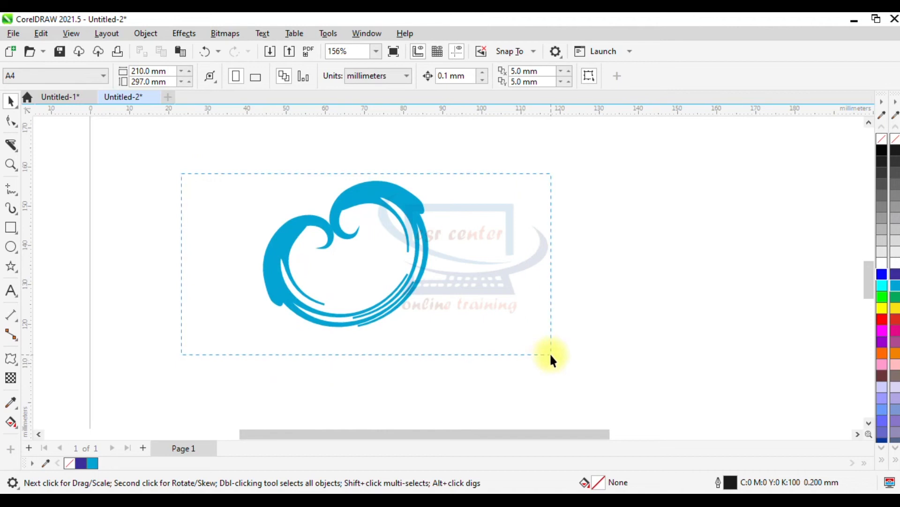
drag(549, 352, 549, 352)
key(ctrl+g)
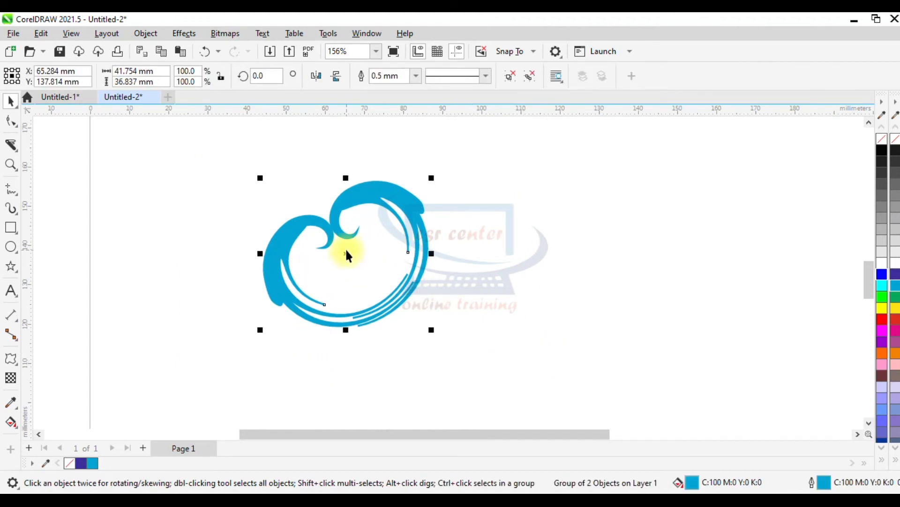
click(347, 253)
click(324, 222)
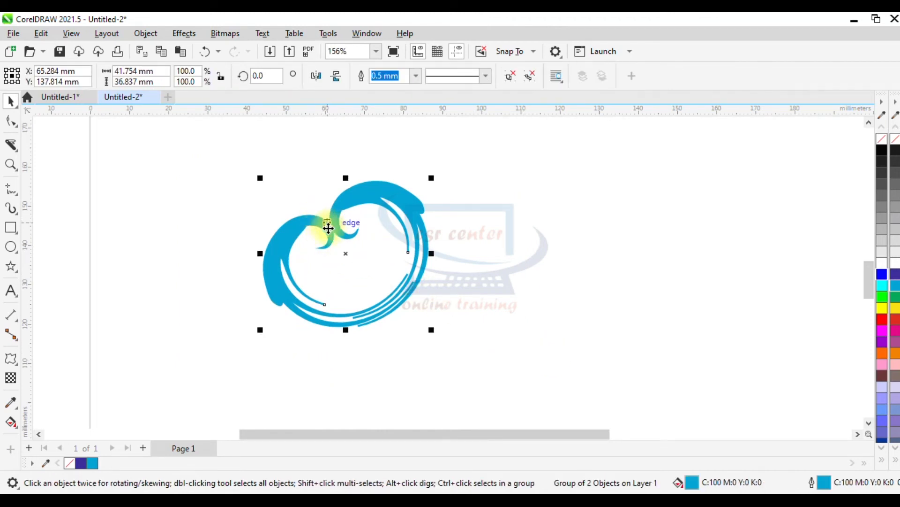
click(345, 253)
drag(436, 329, 402, 353)
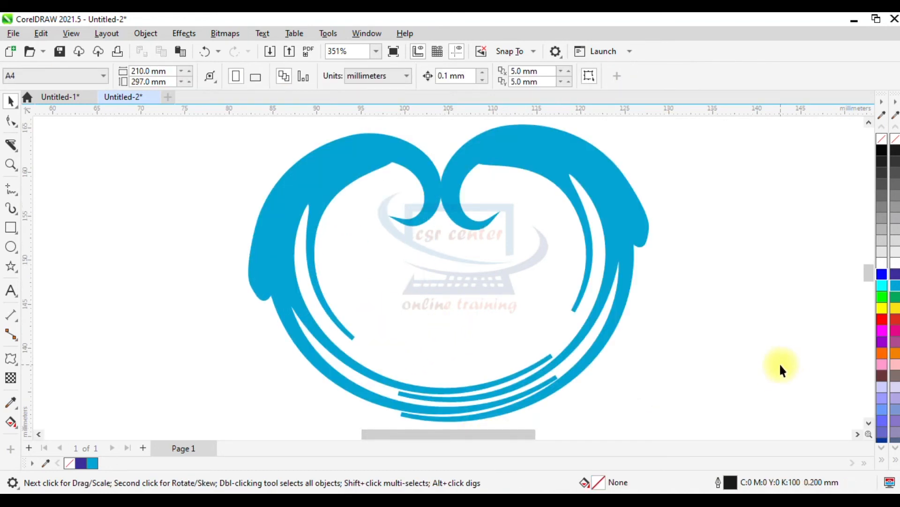
In another new document, draw a star about 265 × 222 mm and set it to nine points.
click(167, 96)
click(504, 400)
click(10, 267)
click(53, 282)
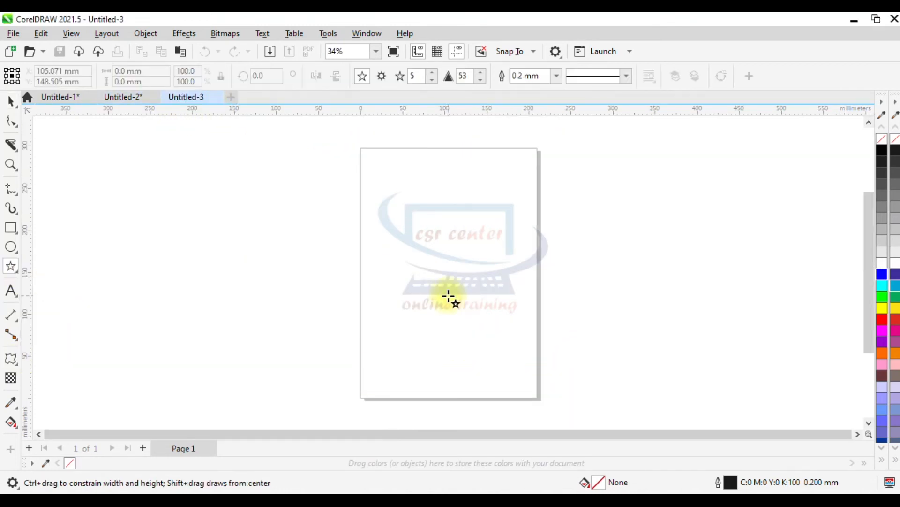
drag(278, 191, 506, 381)
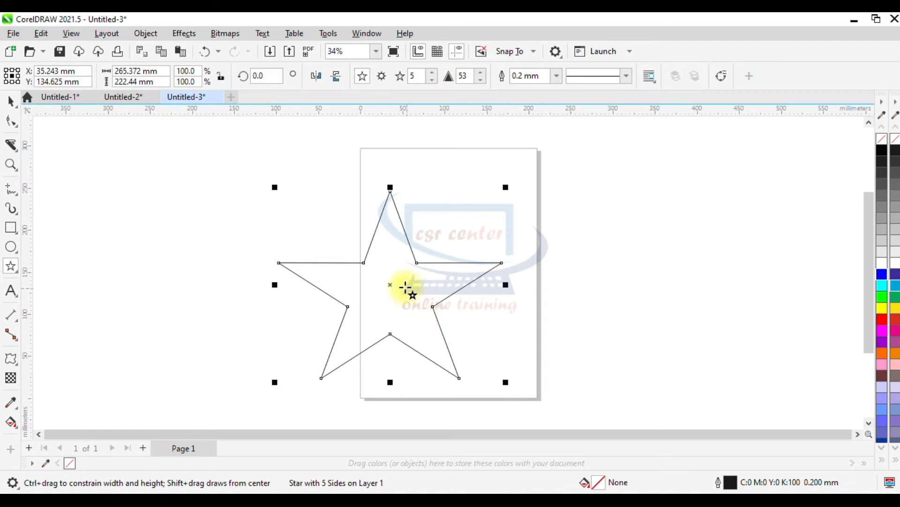
click(432, 73)
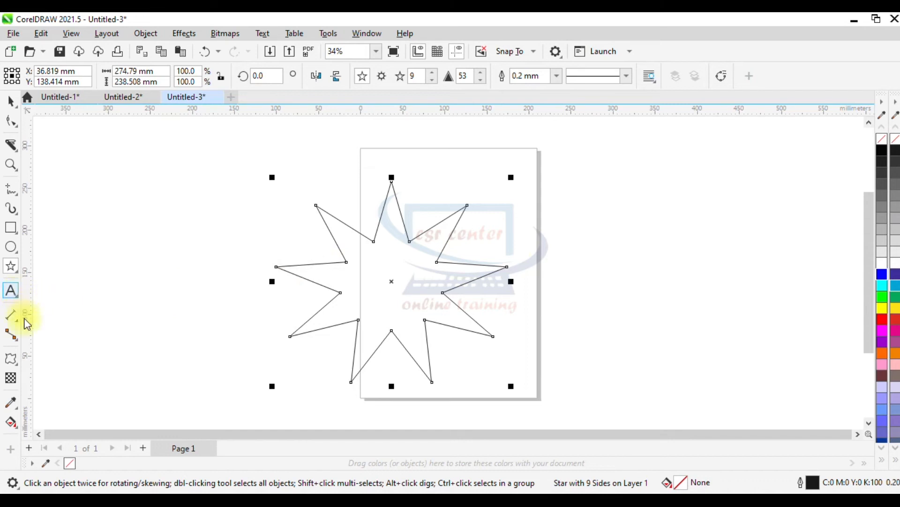
Twist the nine-pointed star clockwise by about 184° from its upper-right inner corner.
click(11, 360)
drag(436, 264, 417, 261)
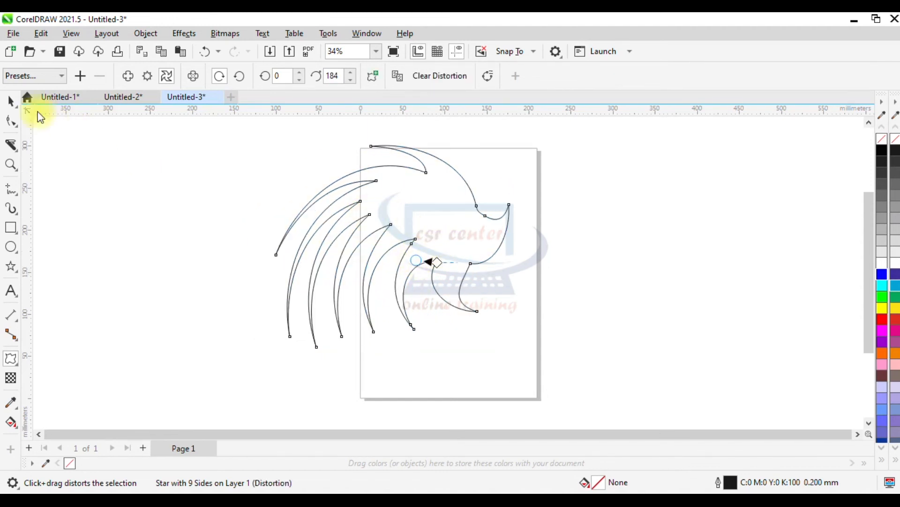
click(15, 100)
Move the twisted nine-pointed star to about X 17 mm, Y 151 mm and set its outline width to 1.5 mm.
click(455, 211)
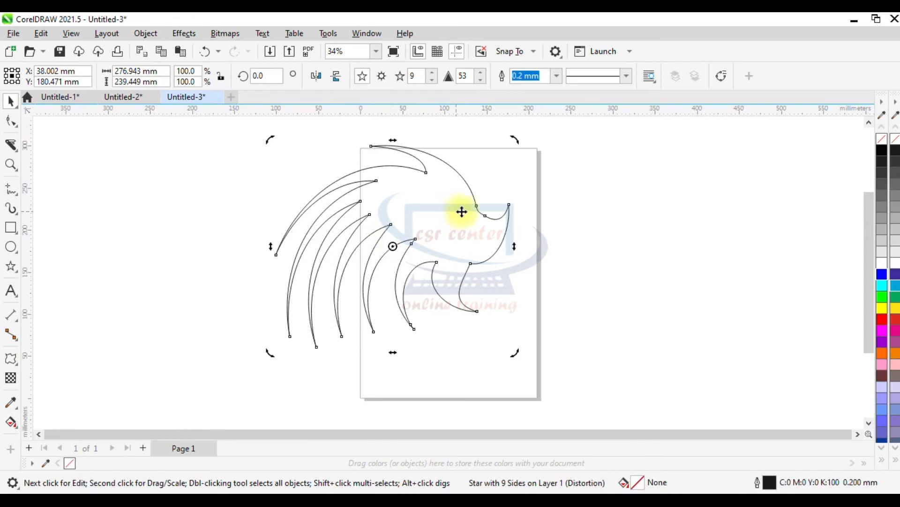
drag(454, 212, 436, 237)
click(556, 78)
click(532, 167)
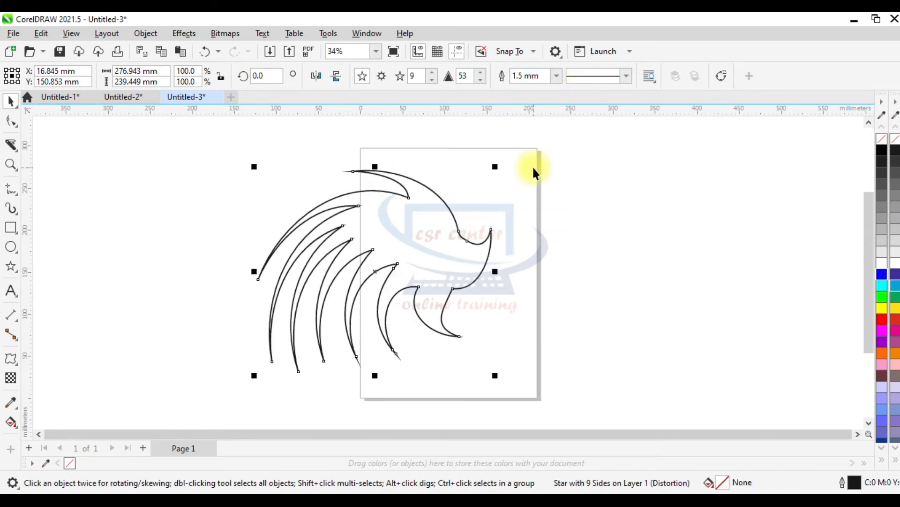
click(746, 289)
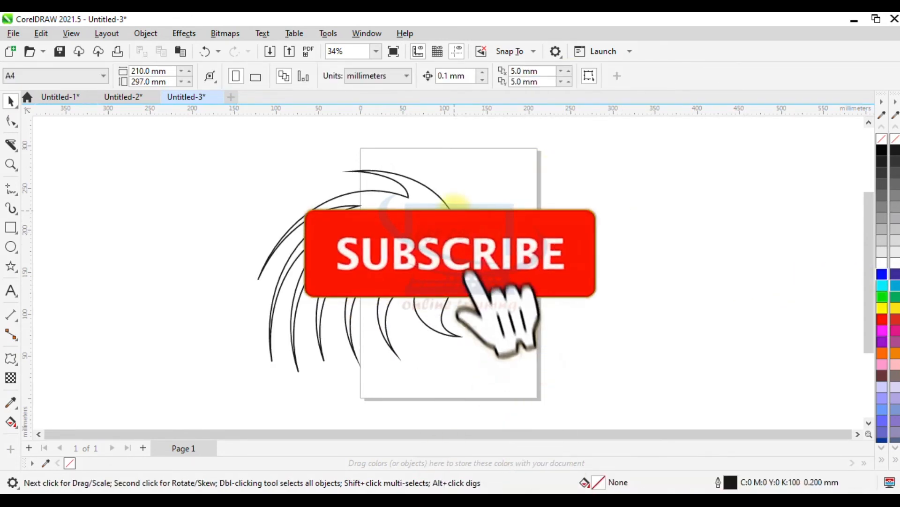
Twist the shape again counterclockwise by about 189° from its right-hand tip and move it to about X 44 mm, Y 134 mm.
click(444, 205)
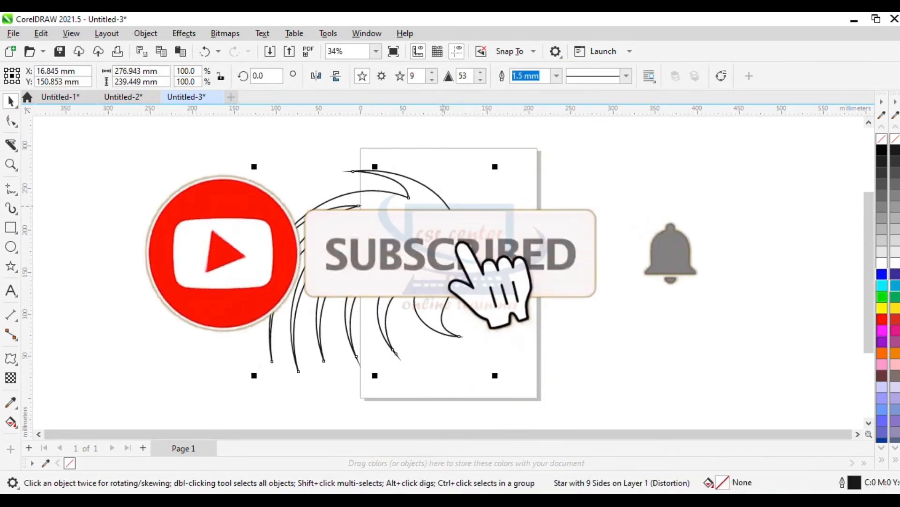
click(11, 358)
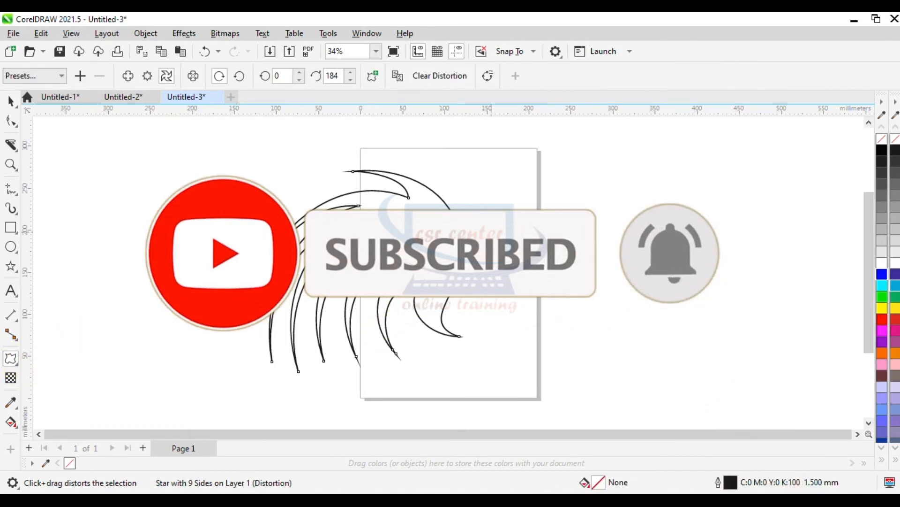
drag(489, 228, 135, 286)
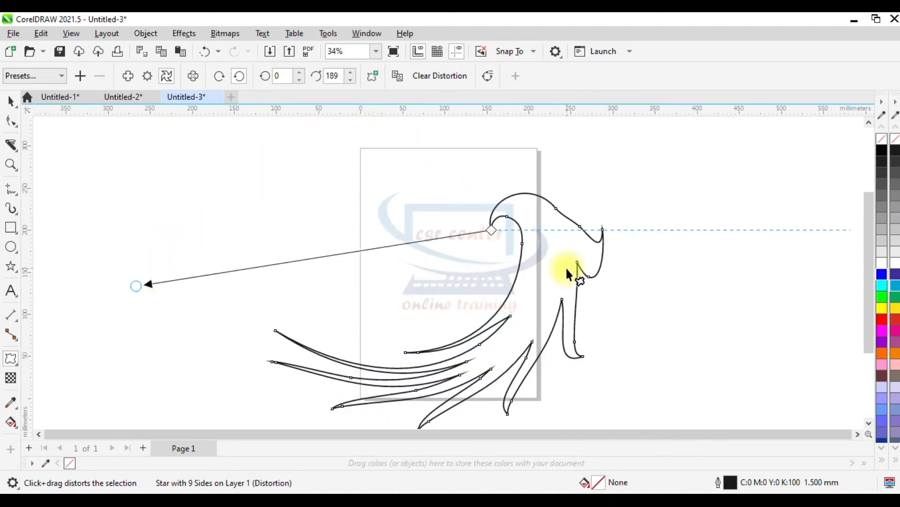
click(11, 101)
drag(551, 281, 550, 266)
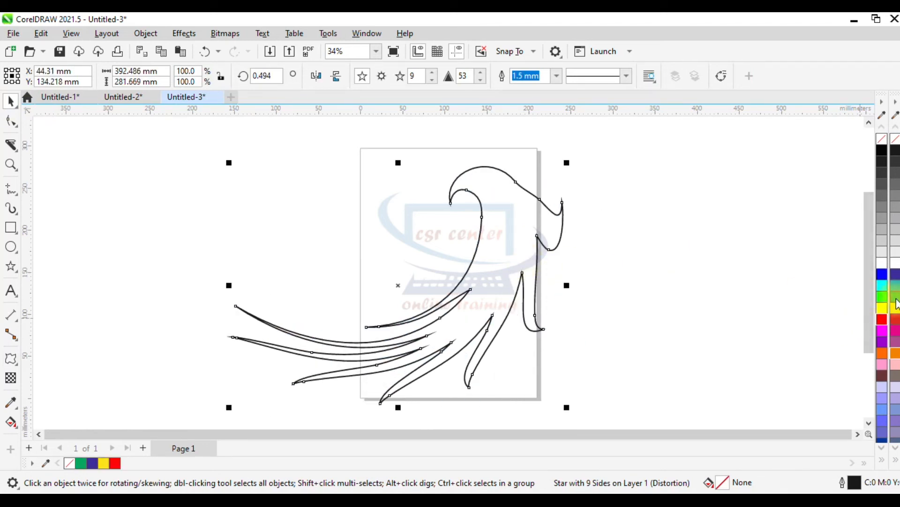
Give the bird-like shape an orange fill and a green outline 2.0 mm wide.
click(896, 356)
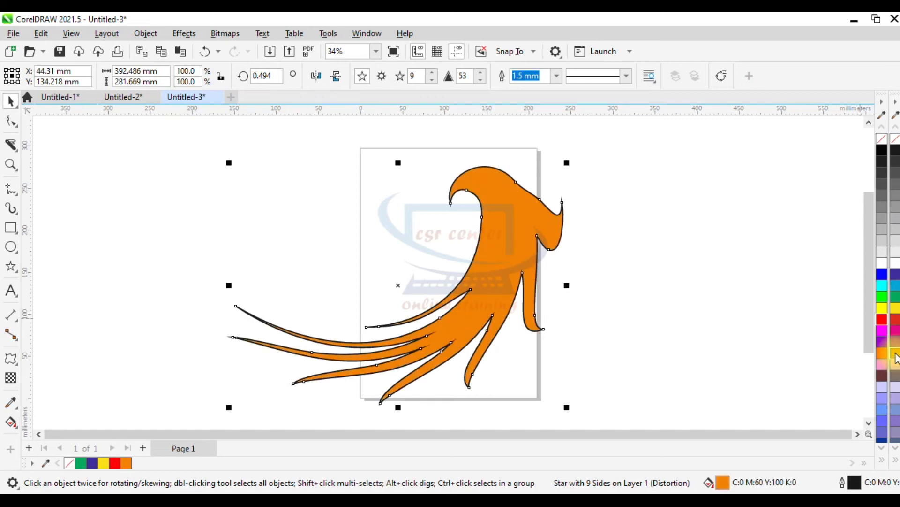
right_click(886, 310)
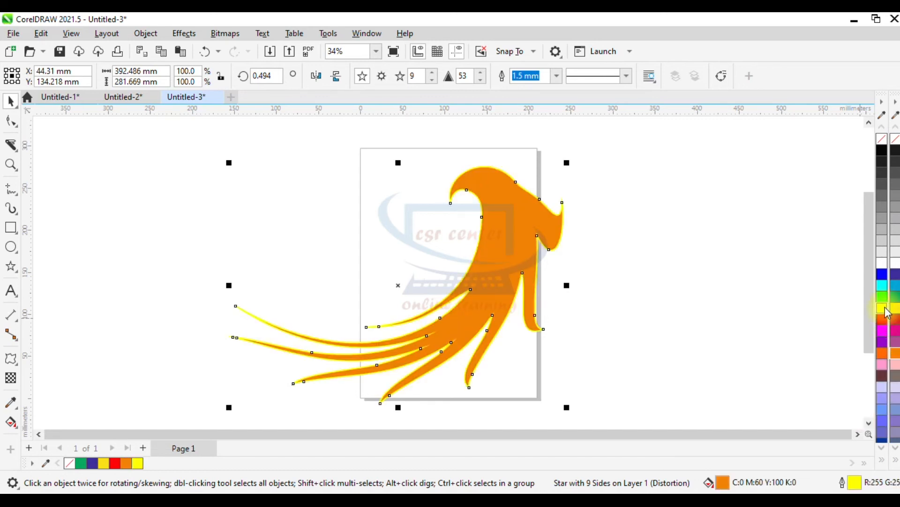
click(557, 76)
click(529, 179)
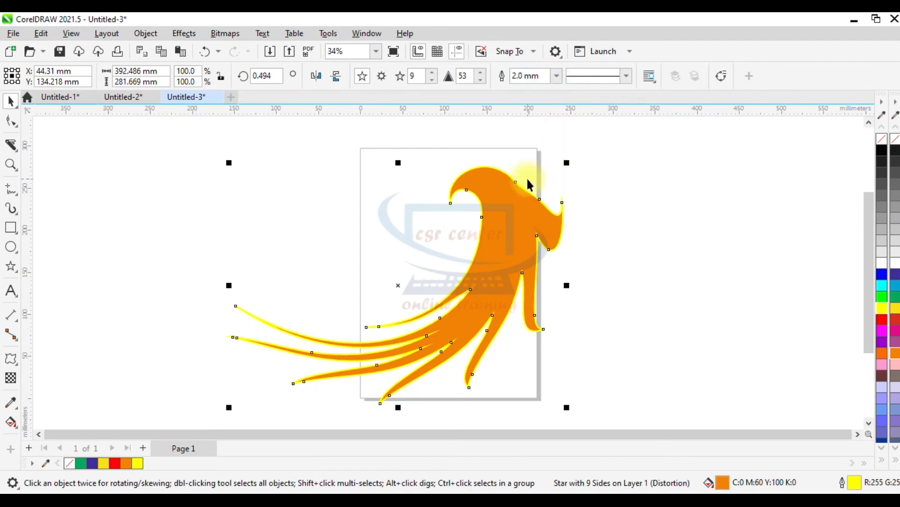
right_click(882, 296)
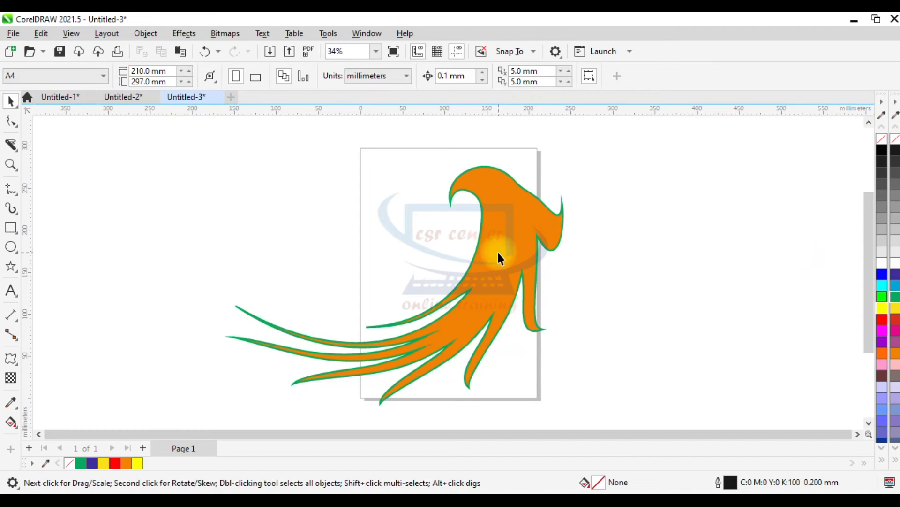
Make a horizontally mirrored copy of the bird-like shape and place it at about X -143 mm, Y 108 mm.
click(521, 254)
drag(521, 230, 687, 252)
drag(738, 308, 90, 213)
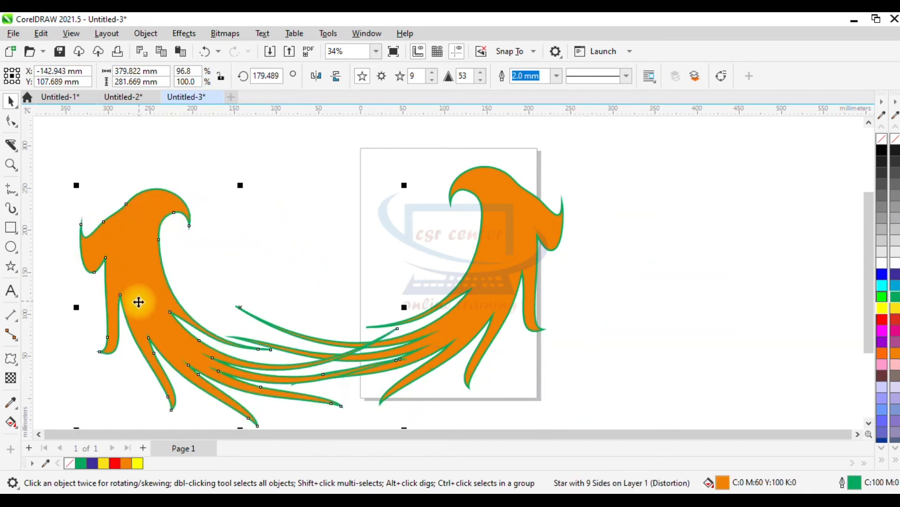
Rotate the mirrored bird to about 158° and lower it beside the page so its tail meets the original's tail.
click(136, 263)
drag(402, 145, 516, 197)
click(136, 194)
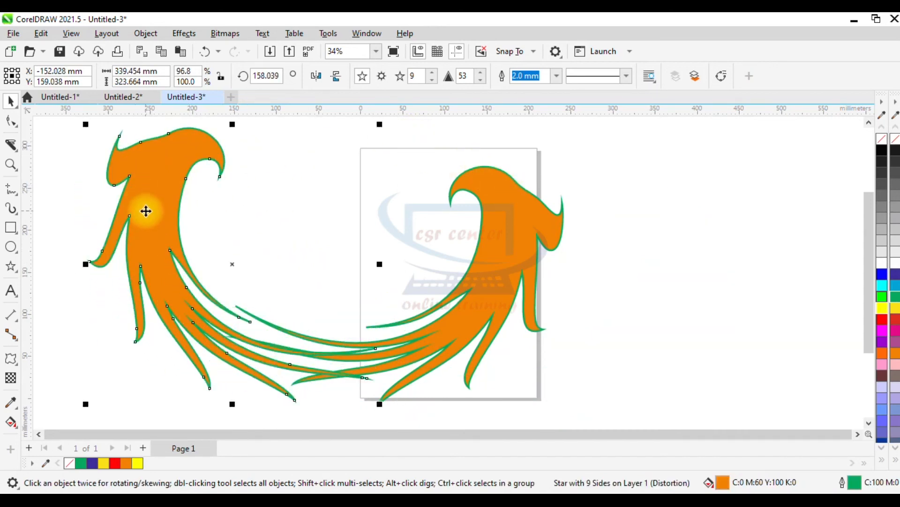
drag(145, 211, 182, 282)
Rotate the original bird clockwise and reposition it over the page so both birds form a symmetrical curved pair with crossing tails.
click(496, 289)
click(497, 289)
drag(567, 407, 748, 231)
click(748, 231)
drag(468, 171, 506, 203)
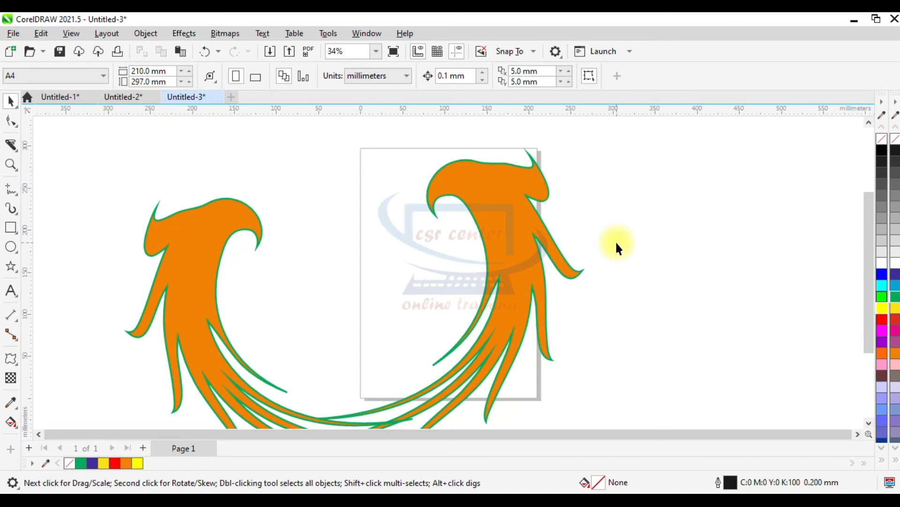
scroll(615, 241, down, 2)
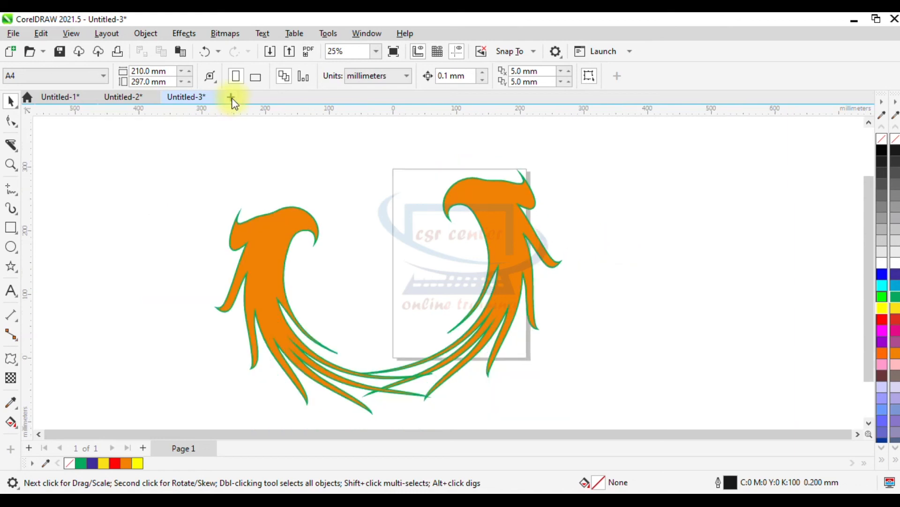
Create a new default A4 document named Untitled-4 and add the artistic text CSRCENTER in Arial near the middle of the page.
click(230, 97)
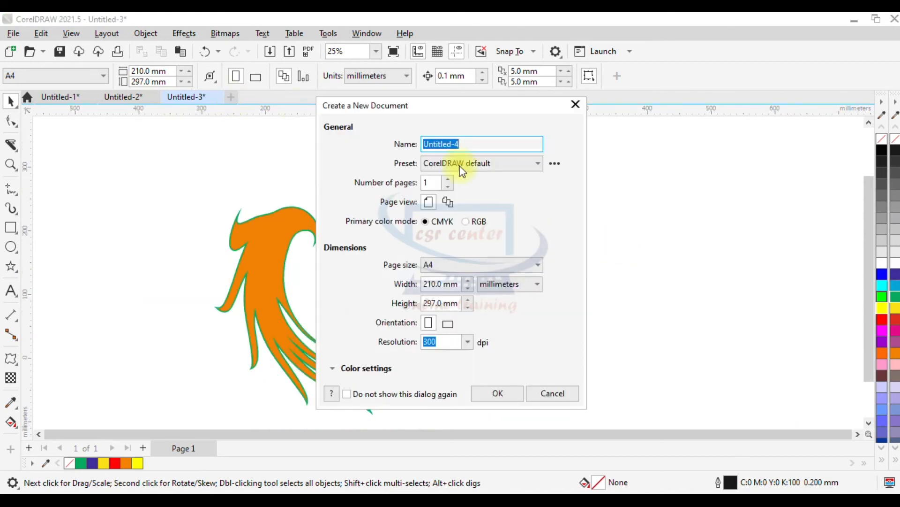
click(500, 393)
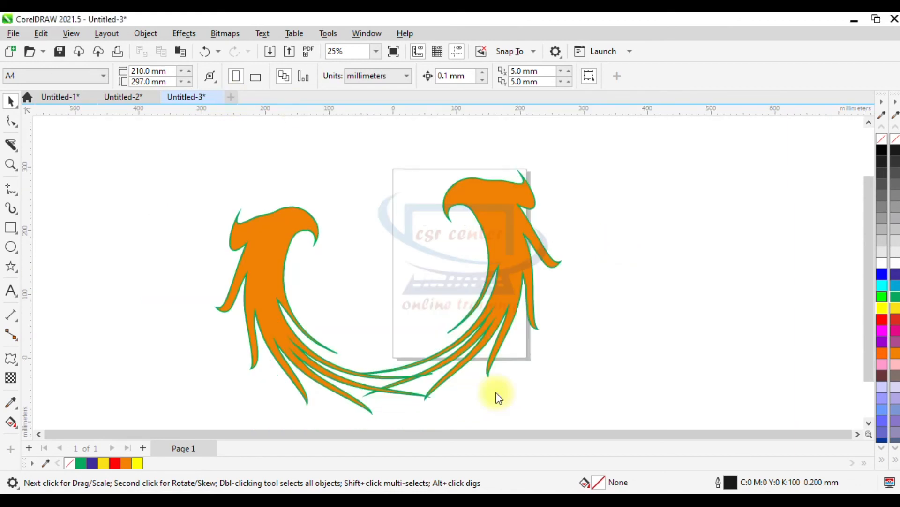
click(12, 290)
click(404, 275)
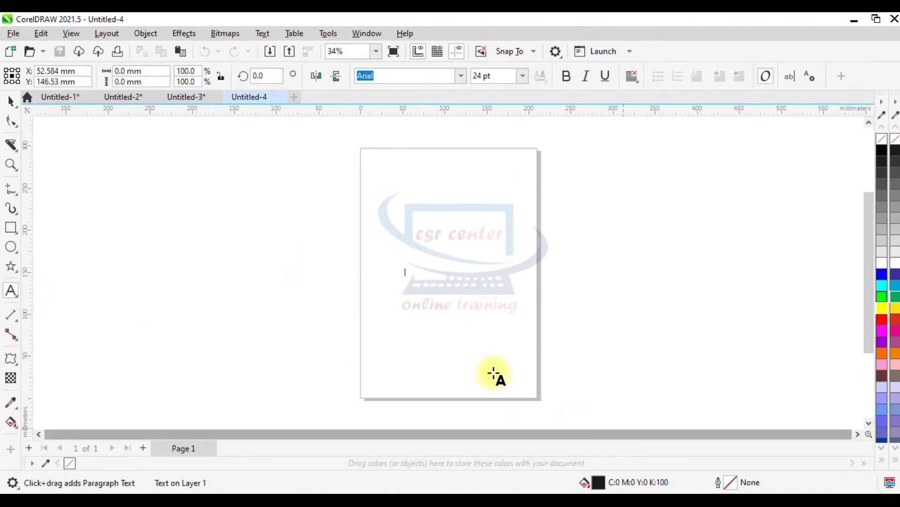
scroll(378, 278, up, 2)
scroll(377, 277, up, 3)
text(CS)
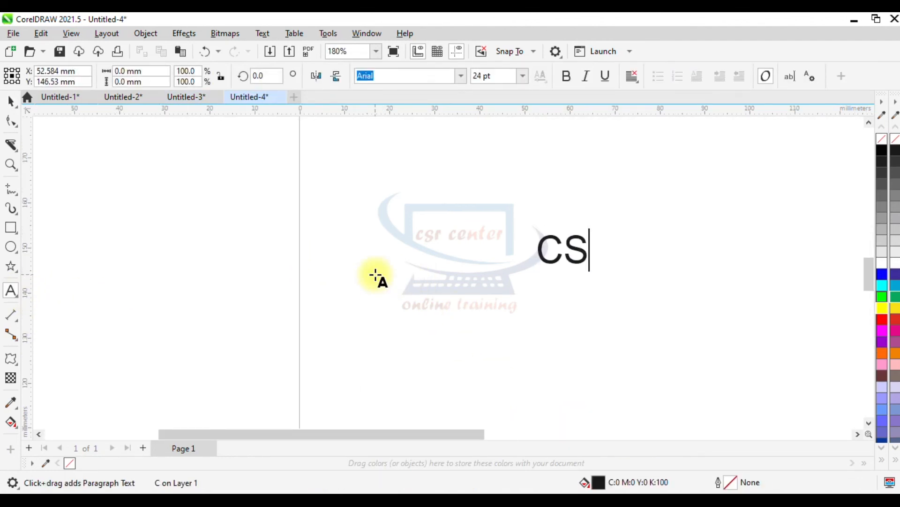
text(RCENTER)
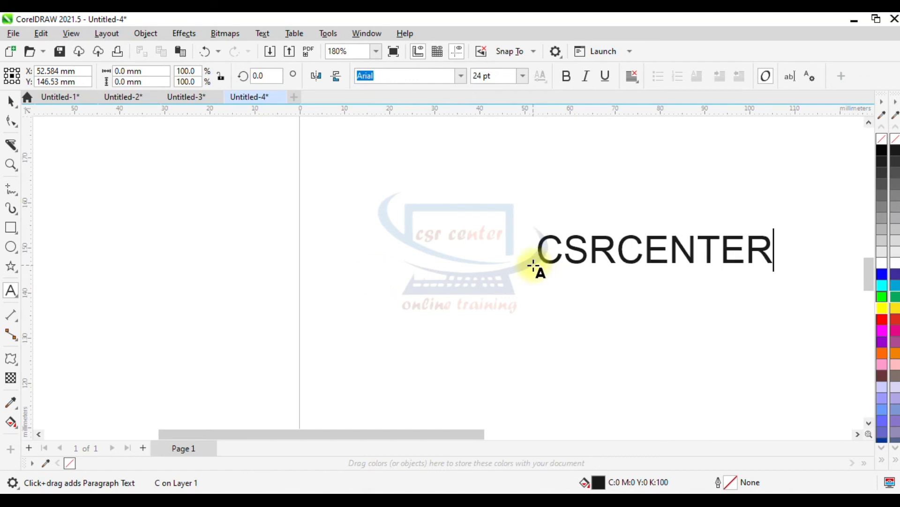
Enlarge the CSRCENTER text to about 120 mm wide and move it to about X 37 mm, Y 149 mm.
drag(534, 268, 383, 320)
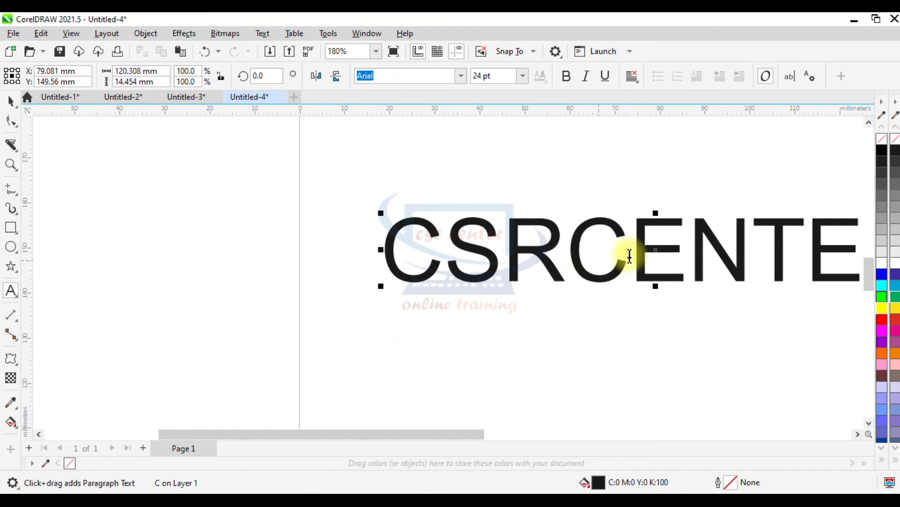
drag(657, 250, 470, 253)
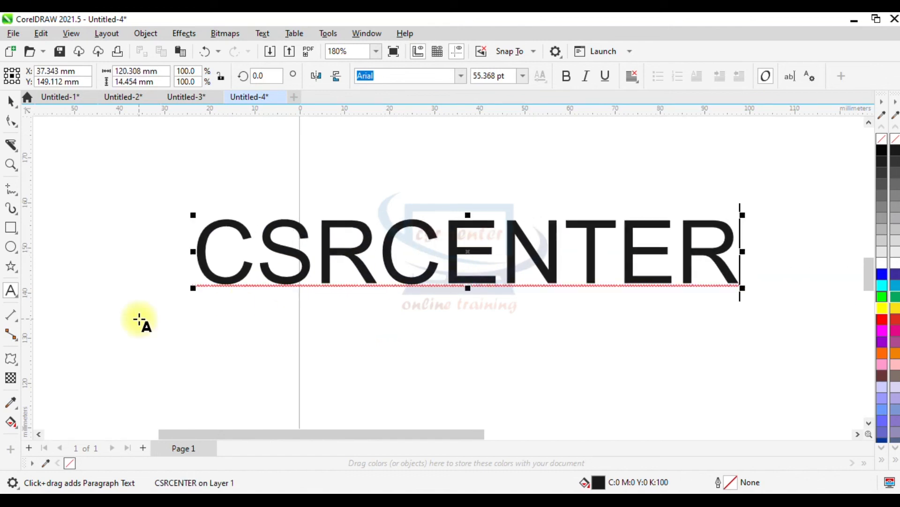
Twist the CSRCENTER text counterclockwise by about 33° from the base of its last R, and again by about 26° from the base of the T.
click(10, 359)
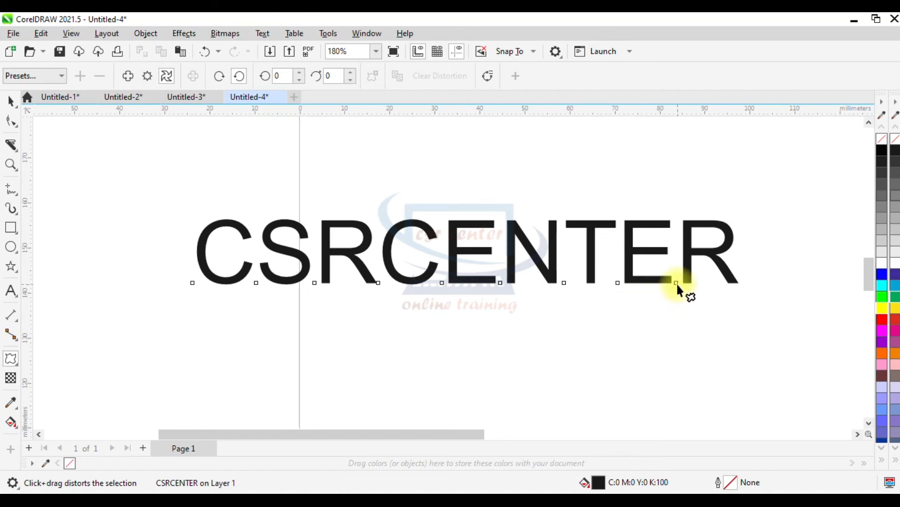
drag(676, 283, 689, 274)
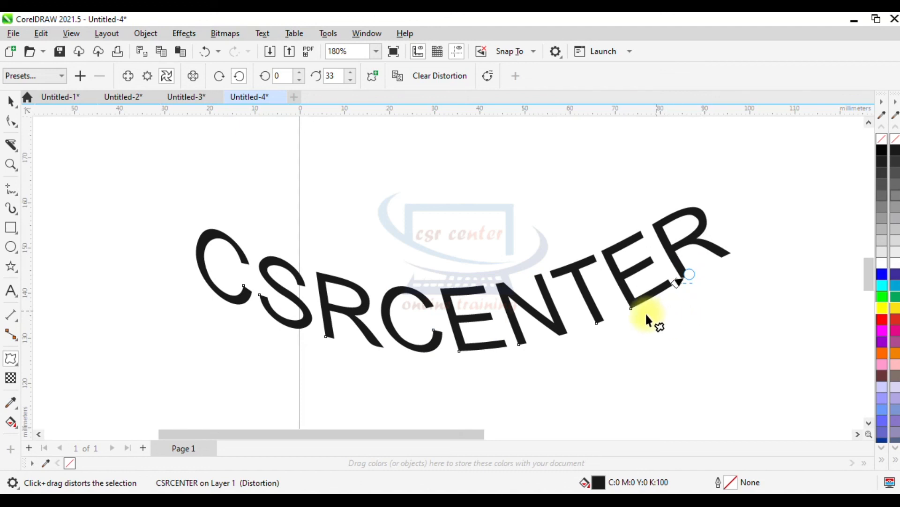
drag(595, 322, 748, 247)
scroll(550, 161, down, 1)
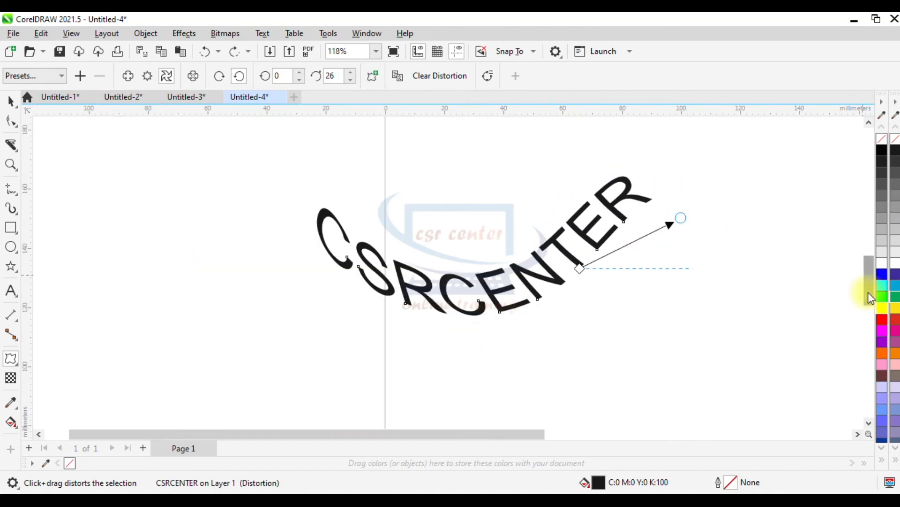
click(717, 316)
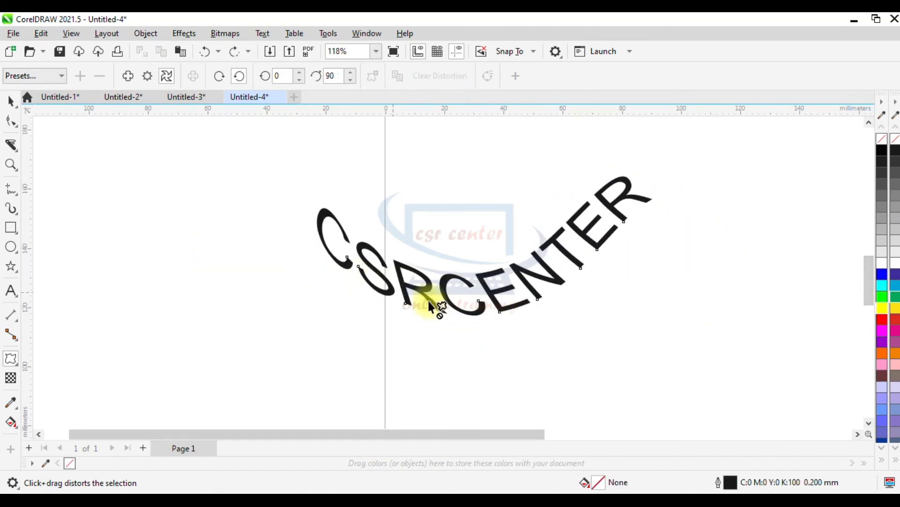
click(478, 304)
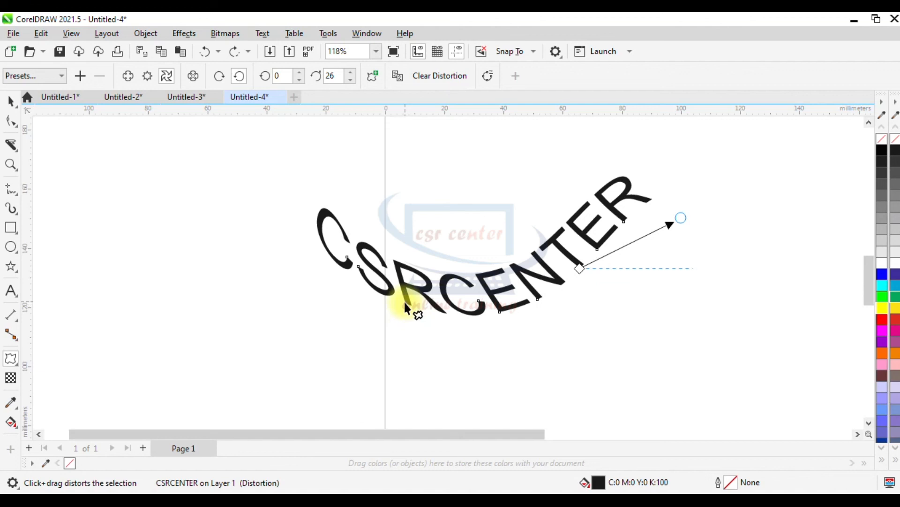
Twist the curved text again clockwise by about 90° from the base of its first R.
drag(404, 303, 404, 305)
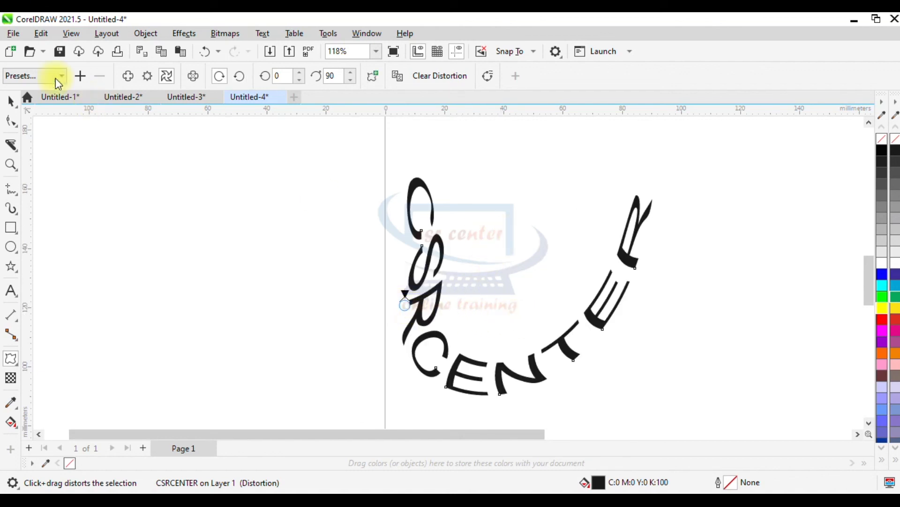
click(11, 101)
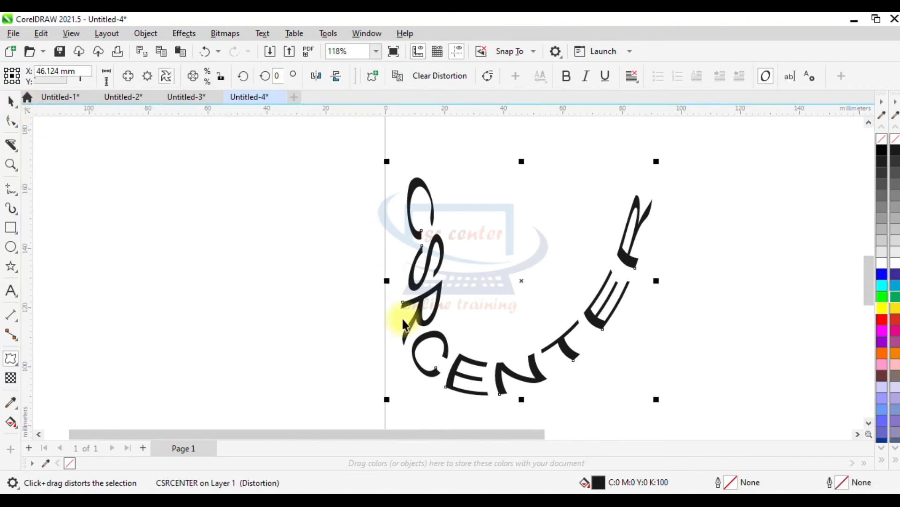
click(449, 347)
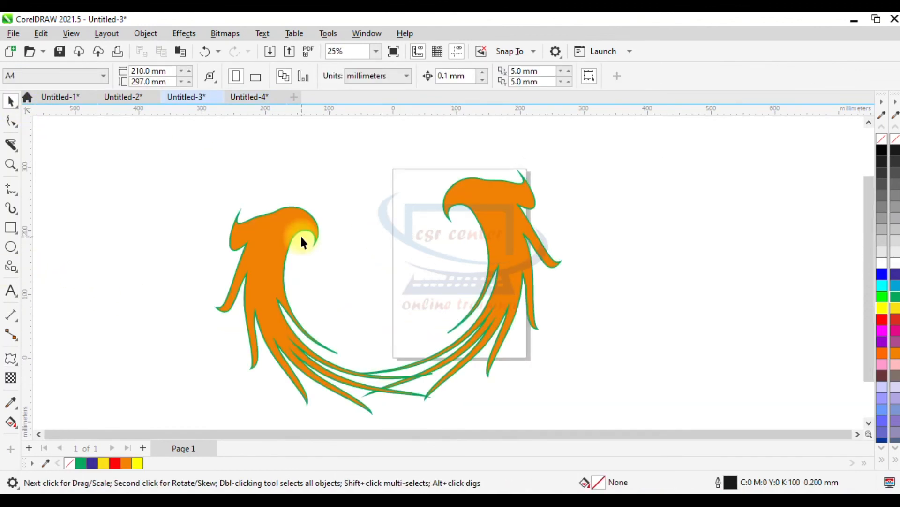